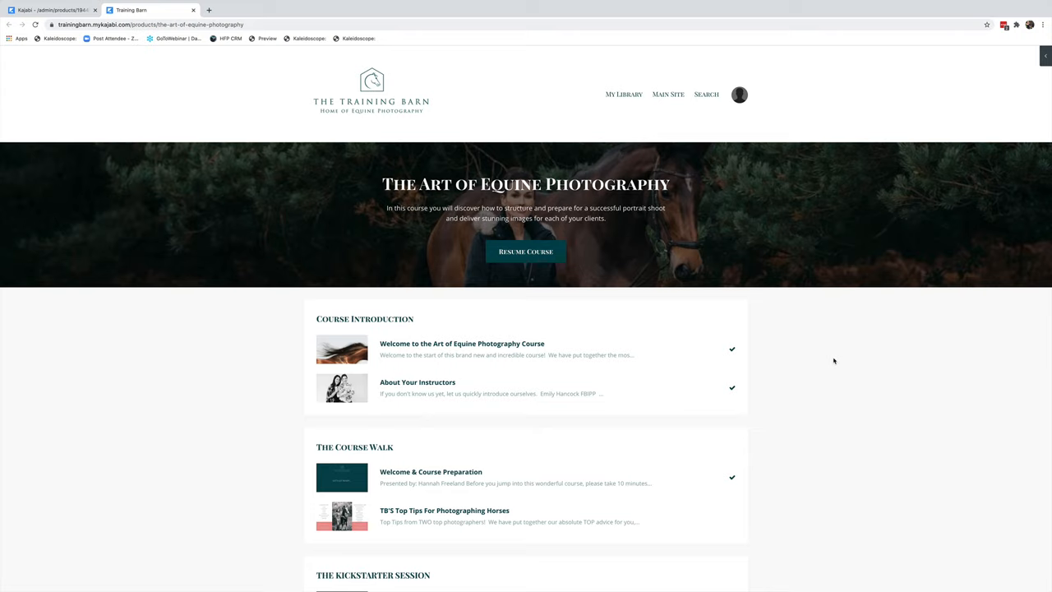
{"action": "scroll", "coordinate": [832, 360], "scroll_direction": "down", "scroll_amount": 2}
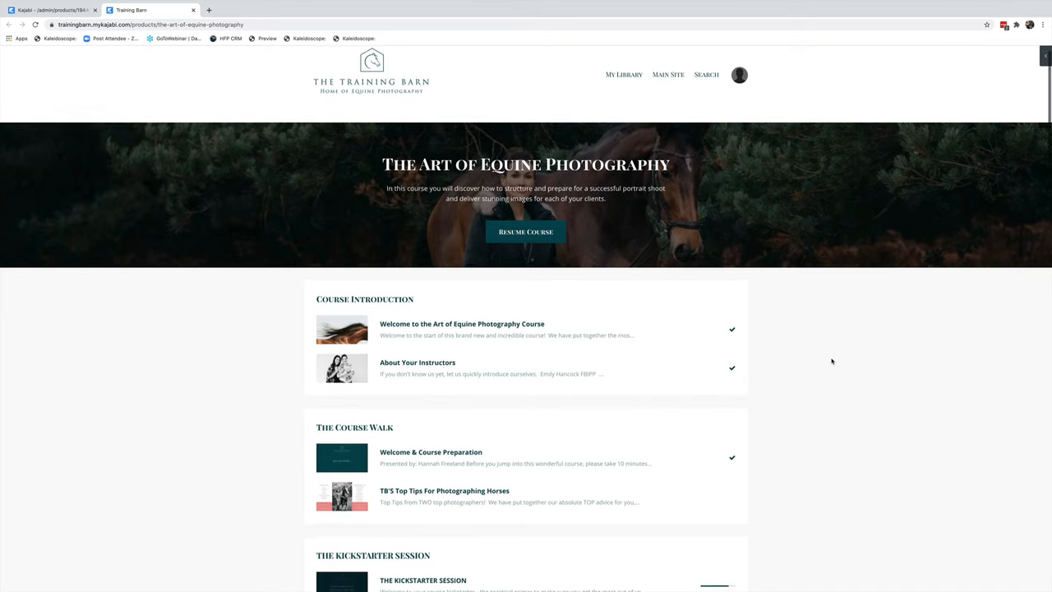
{"action": "scroll", "coordinate": [830, 360], "scroll_direction": "down", "scroll_amount": 2}
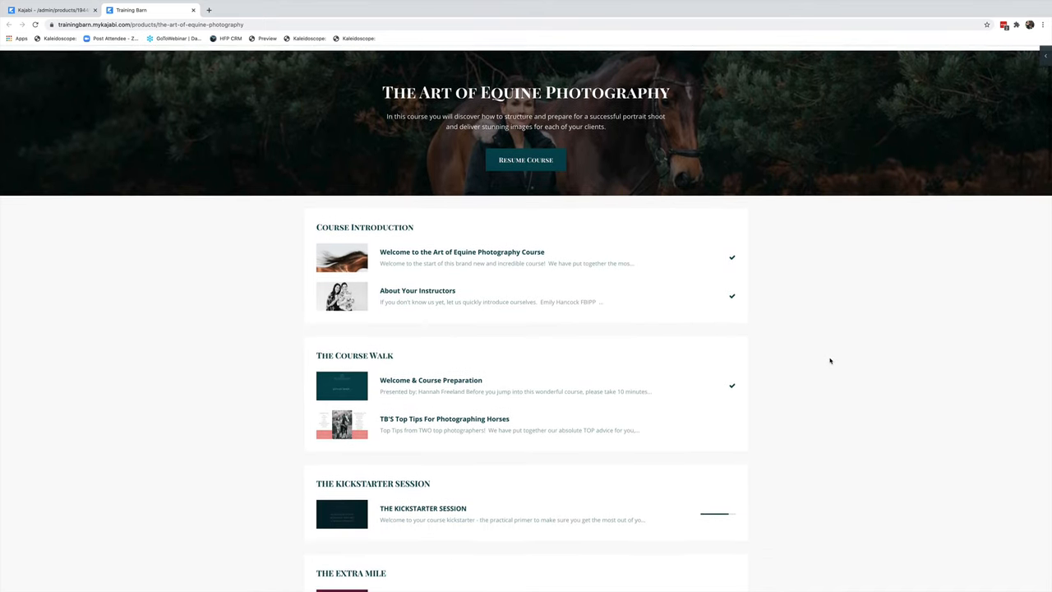
{"action": "scroll", "coordinate": [829, 360], "scroll_direction": "down", "scroll_amount": 2}
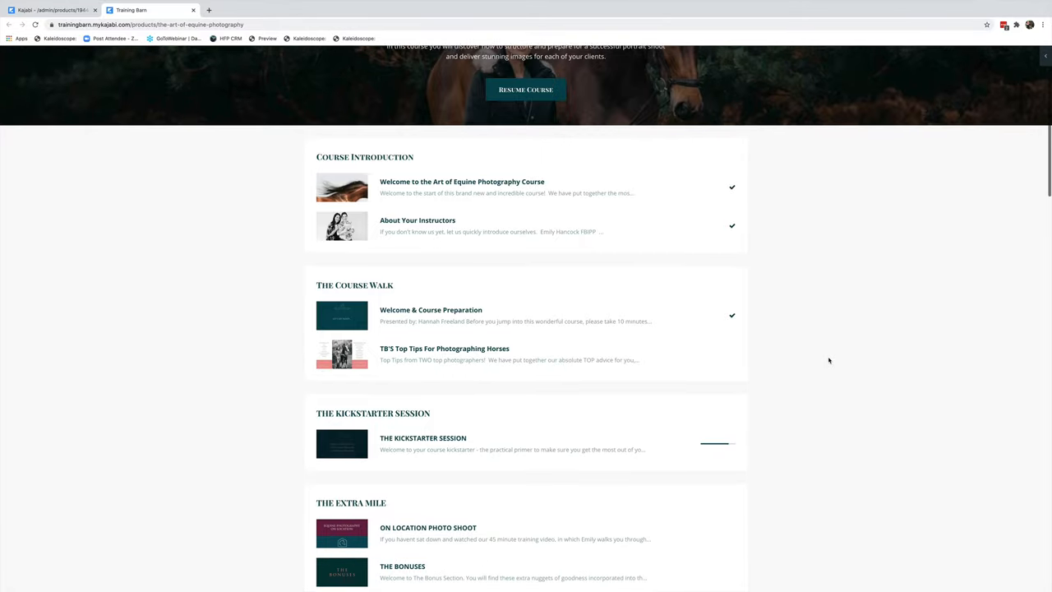
{"action": "scroll", "coordinate": [827, 360], "scroll_direction": "down", "scroll_amount": 2}
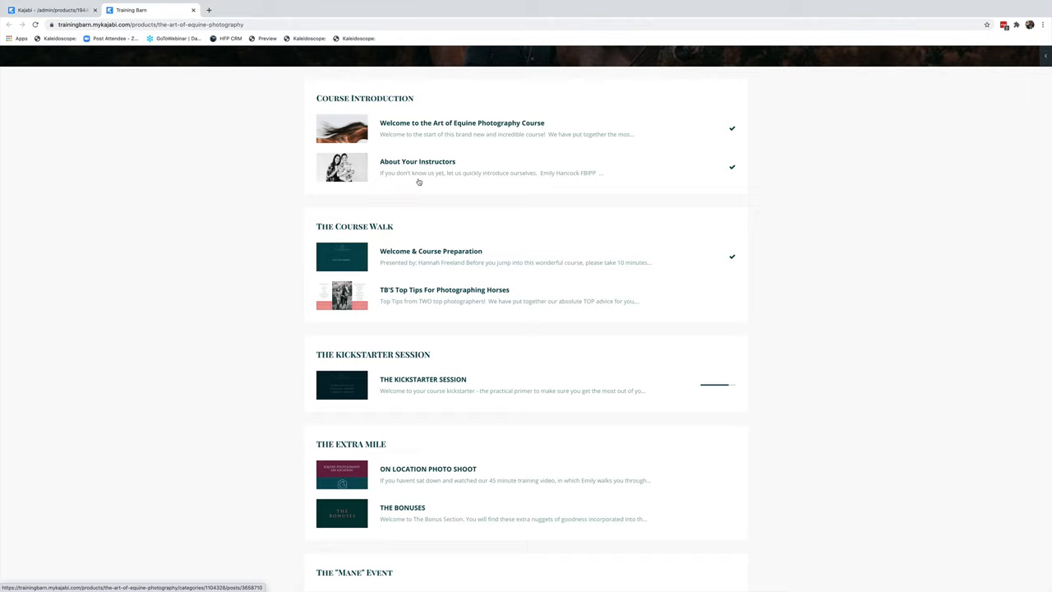
{"action": "scroll", "coordinate": [423, 184], "scroll_direction": "down", "scroll_amount": 1}
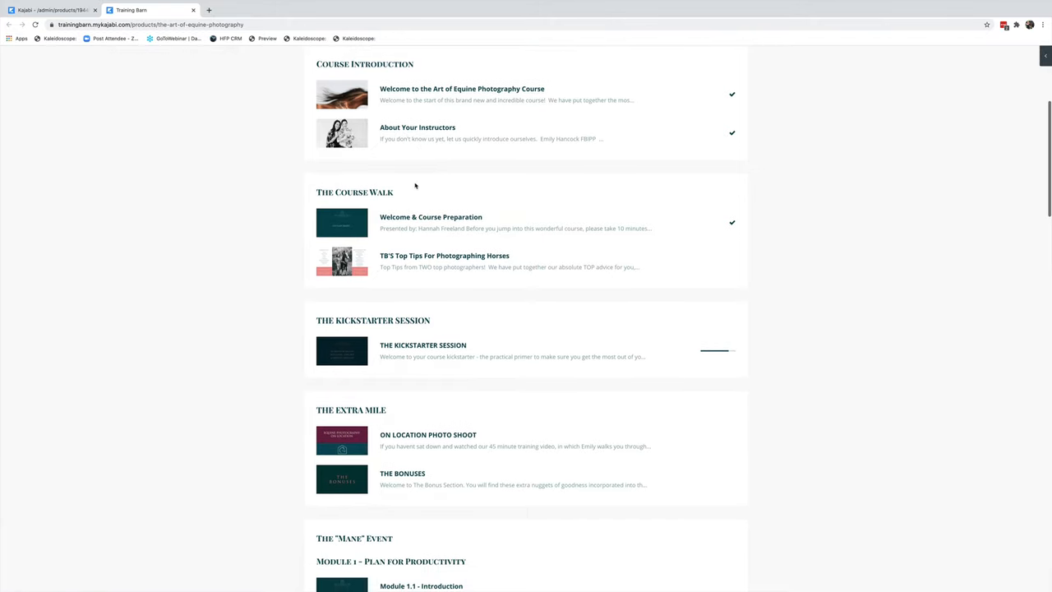
{"action": "scroll", "coordinate": [387, 211], "scroll_direction": "down", "scroll_amount": 1}
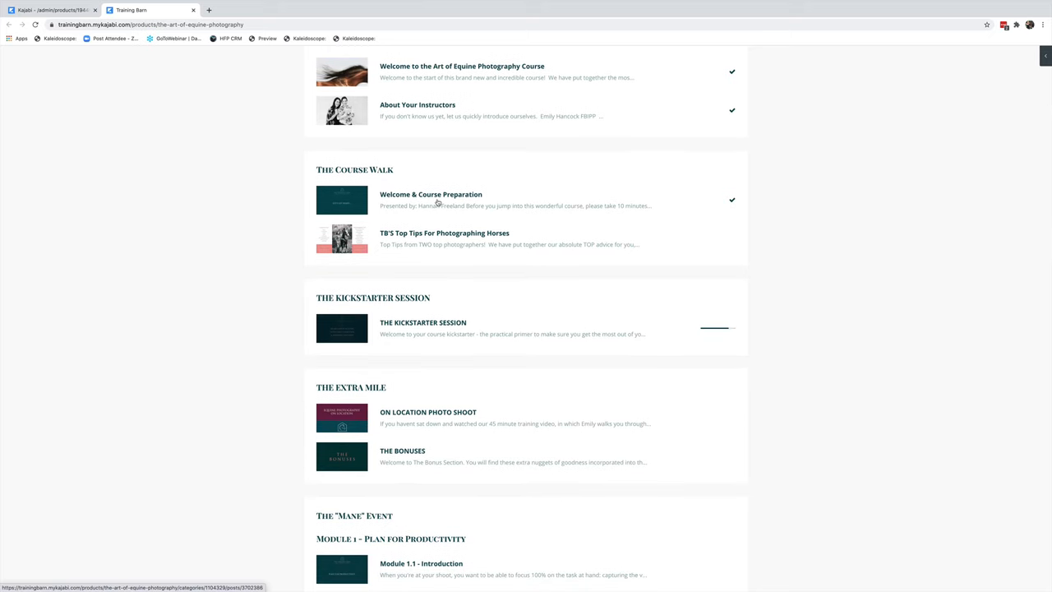
{"action": "scroll", "coordinate": [438, 203], "scroll_direction": "down", "scroll_amount": 1}
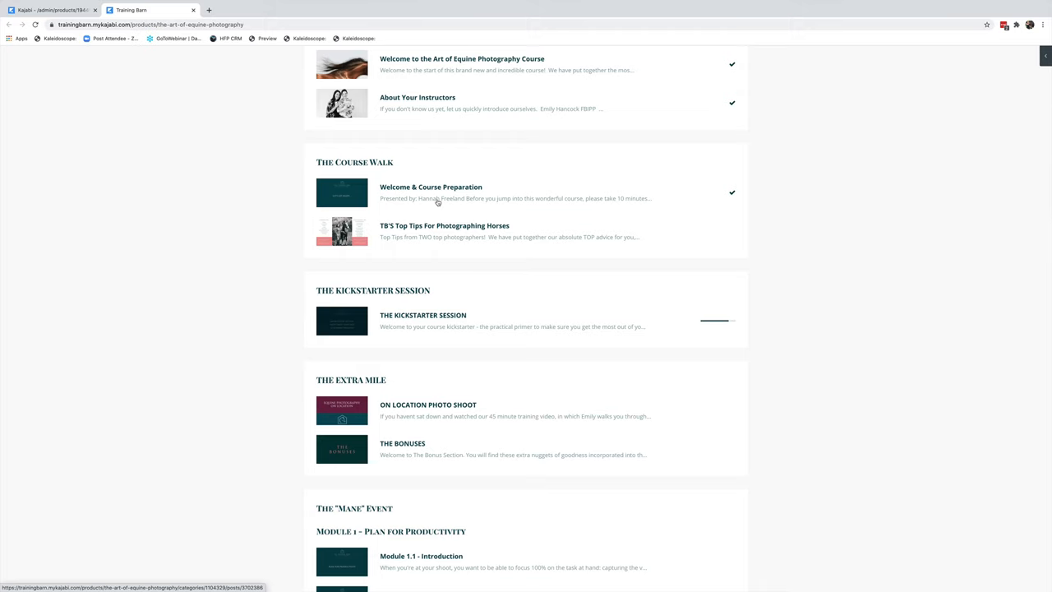
{"action": "scroll", "coordinate": [438, 203], "scroll_direction": "down", "scroll_amount": 1}
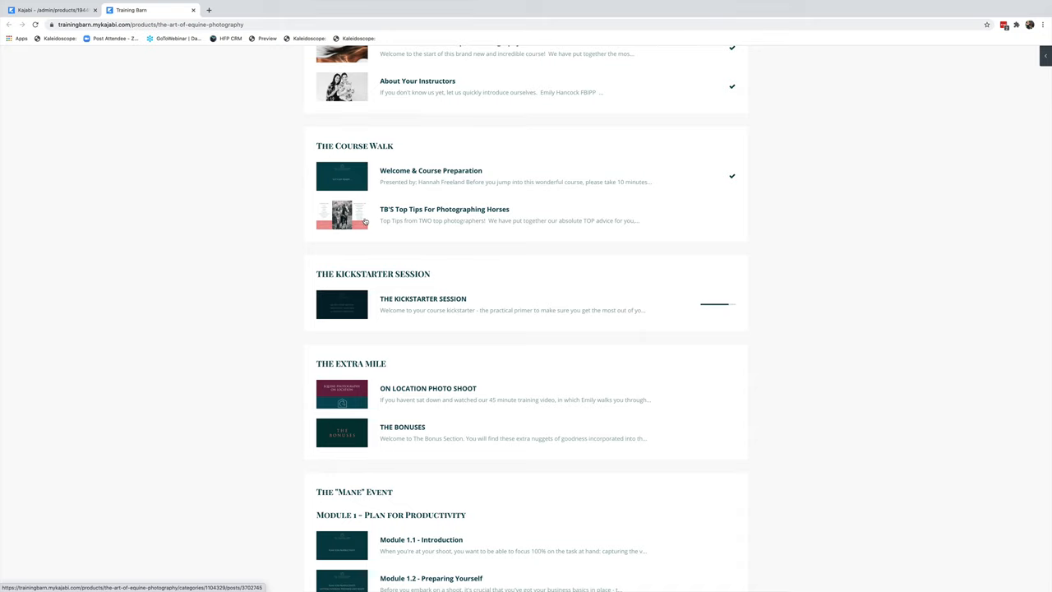
{"action": "scroll", "coordinate": [365, 222], "scroll_direction": "down", "scroll_amount": 1}
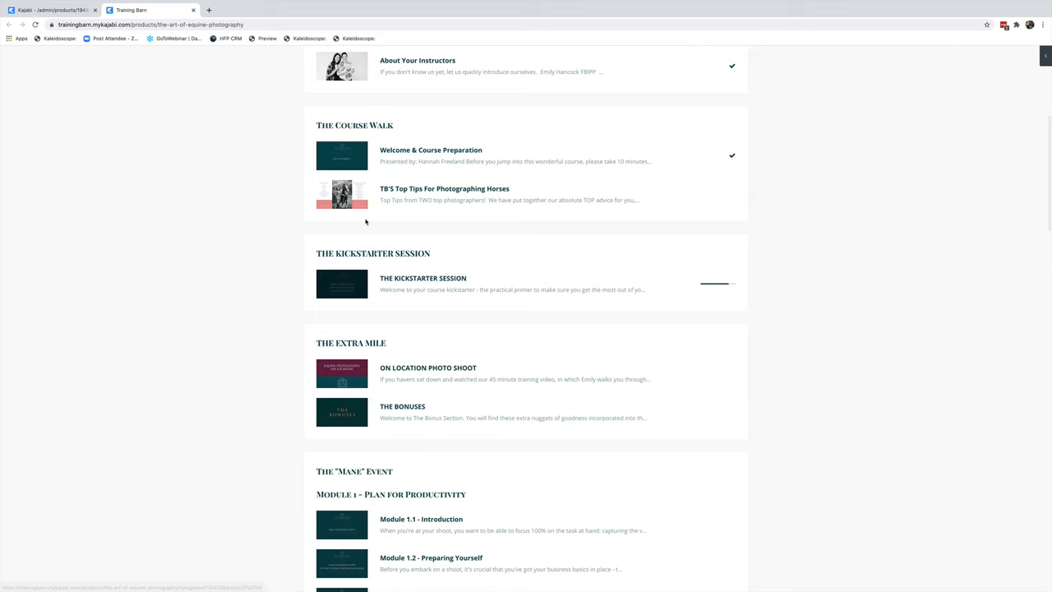
{"action": "scroll", "coordinate": [365, 220], "scroll_direction": "down", "scroll_amount": 1}
{"action": "scroll", "coordinate": [366, 221], "scroll_direction": "down", "scroll_amount": 1}
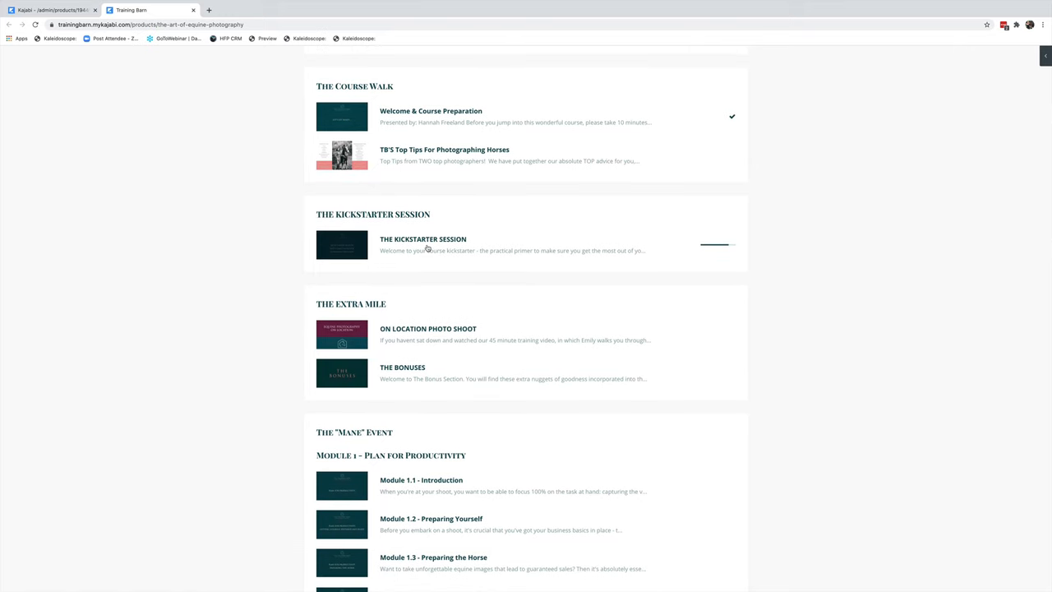
{"action": "scroll", "coordinate": [427, 249], "scroll_direction": "down", "scroll_amount": 1}
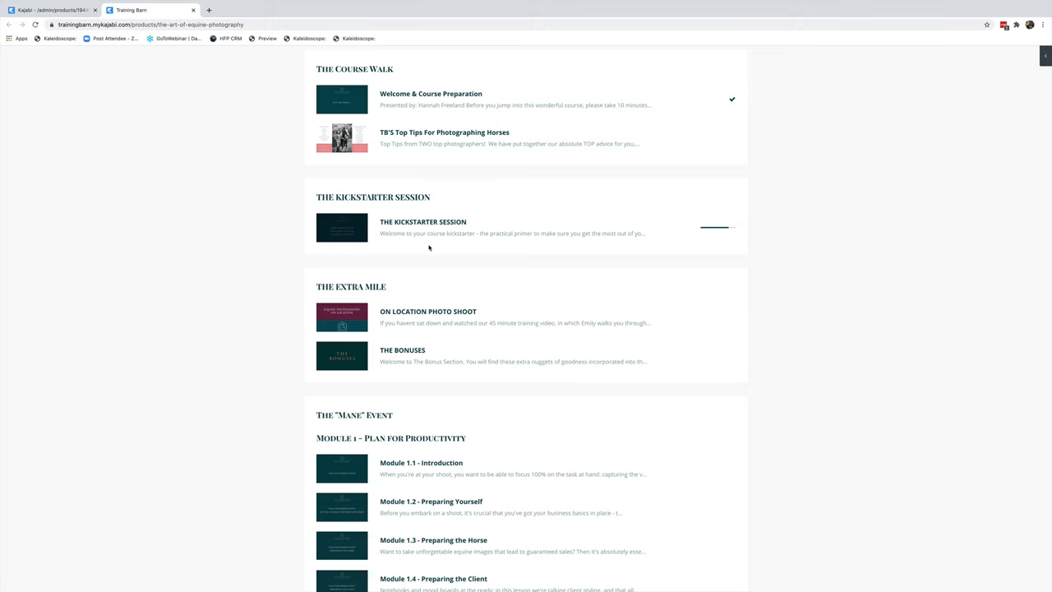
{"action": "scroll", "coordinate": [428, 247], "scroll_direction": "down", "scroll_amount": 1}
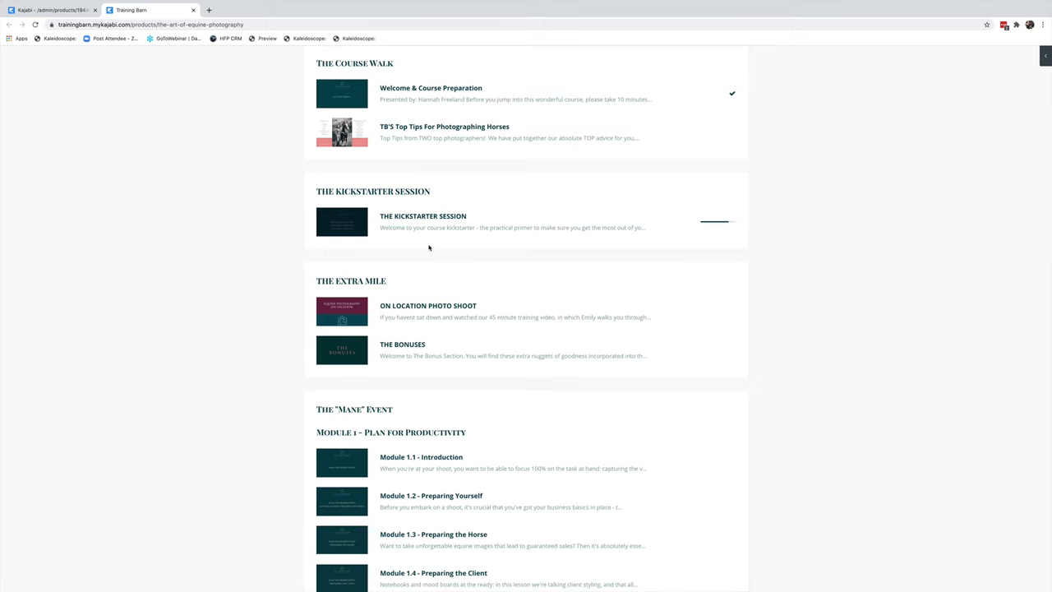
{"action": "scroll", "coordinate": [429, 247], "scroll_direction": "down", "scroll_amount": 1}
{"action": "scroll", "coordinate": [429, 247], "scroll_direction": "down", "scroll_amount": 1}
{"action": "scroll", "coordinate": [429, 246], "scroll_direction": "down", "scroll_amount": 1}
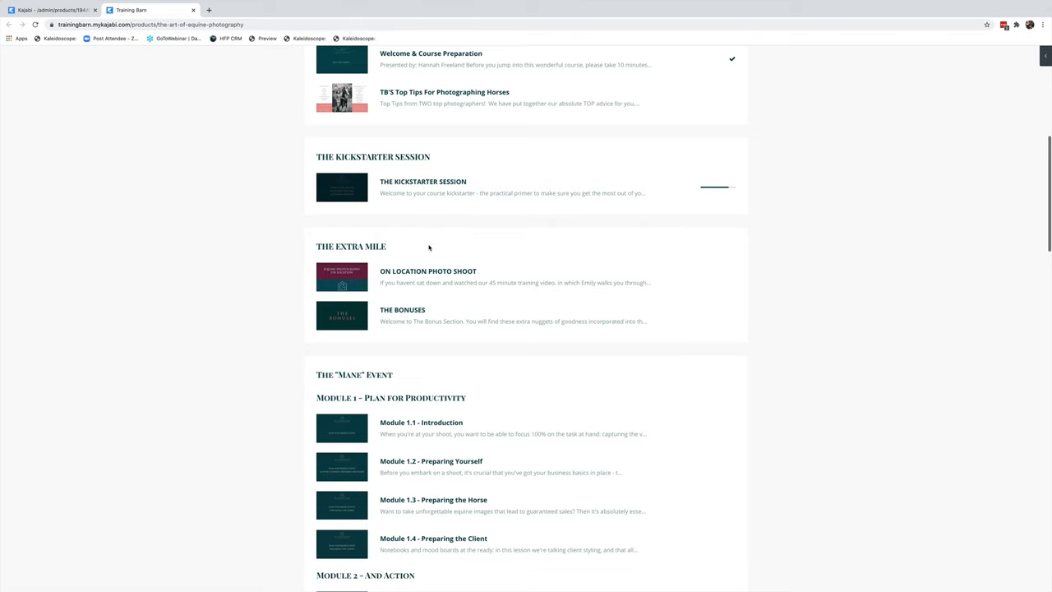
{"action": "scroll", "coordinate": [411, 230], "scroll_direction": "down", "scroll_amount": 1}
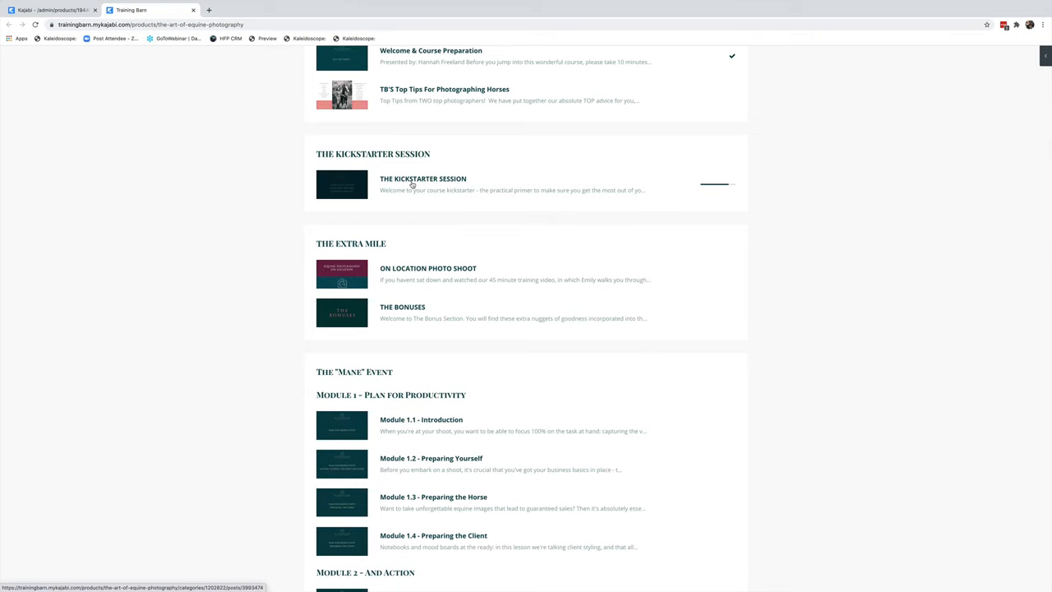
{"action": "scroll", "coordinate": [412, 185], "scroll_direction": "down", "scroll_amount": 2}
{"action": "scroll", "coordinate": [412, 185], "scroll_direction": "down", "scroll_amount": 2}
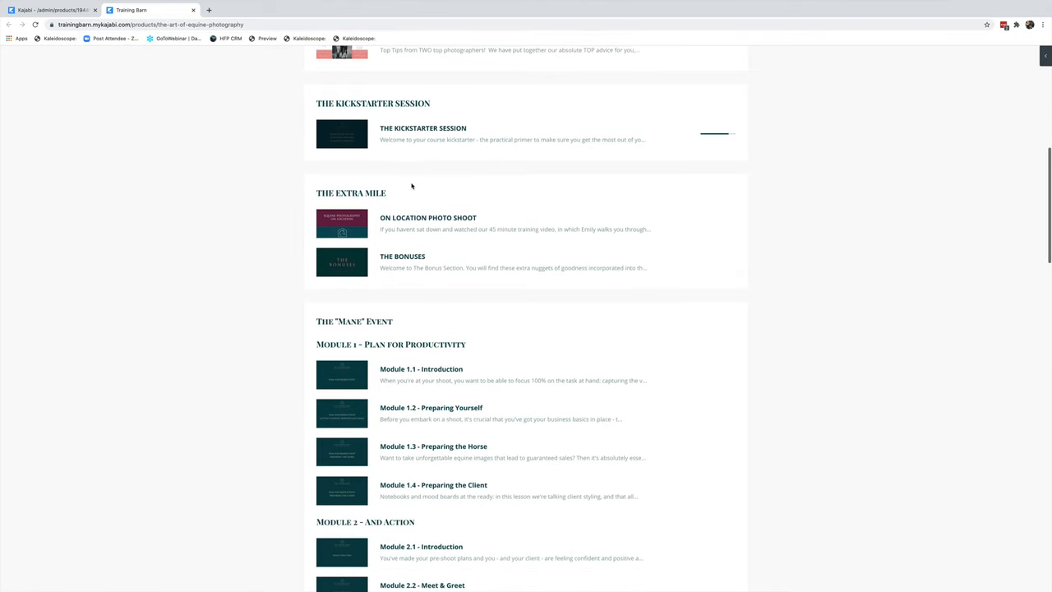
{"action": "scroll", "coordinate": [411, 184], "scroll_direction": "down", "scroll_amount": 1}
{"action": "scroll", "coordinate": [419, 189], "scroll_direction": "down", "scroll_amount": 1}
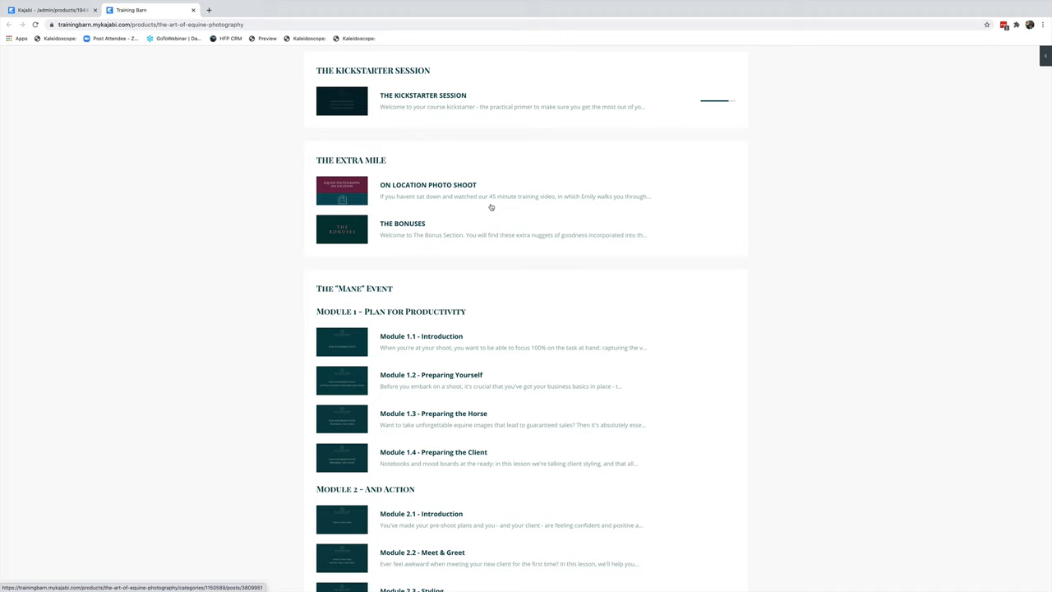
{"action": "scroll", "coordinate": [491, 207], "scroll_direction": "down", "scroll_amount": 1}
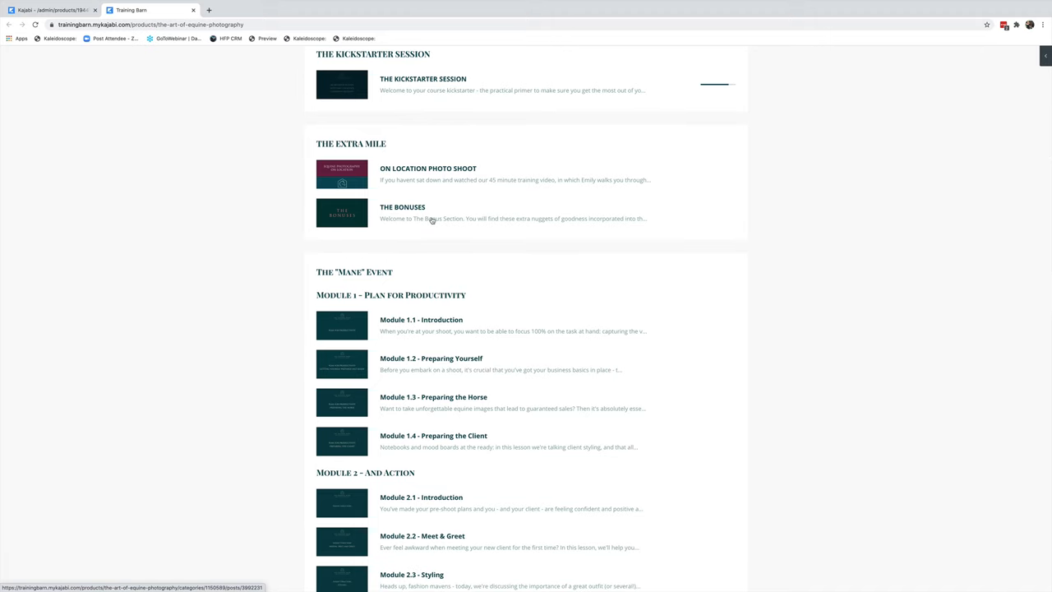
{"action": "scroll", "coordinate": [430, 221], "scroll_direction": "down", "scroll_amount": 1}
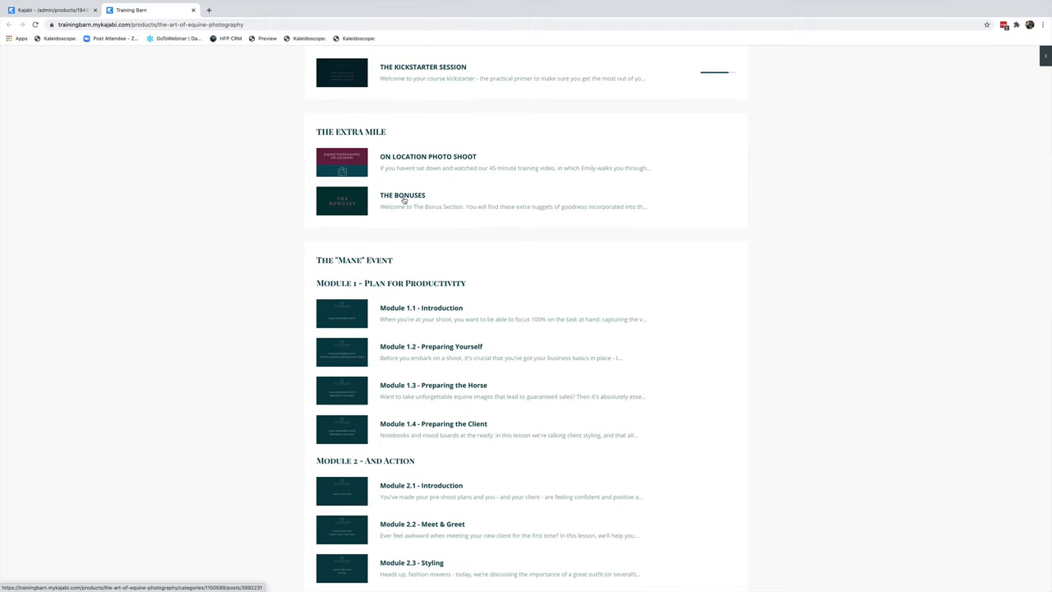
Step: View The Bonuses lesson from The Extra Mile before heading back to the course page
{"action": "left_click", "coordinate": [404, 200]}
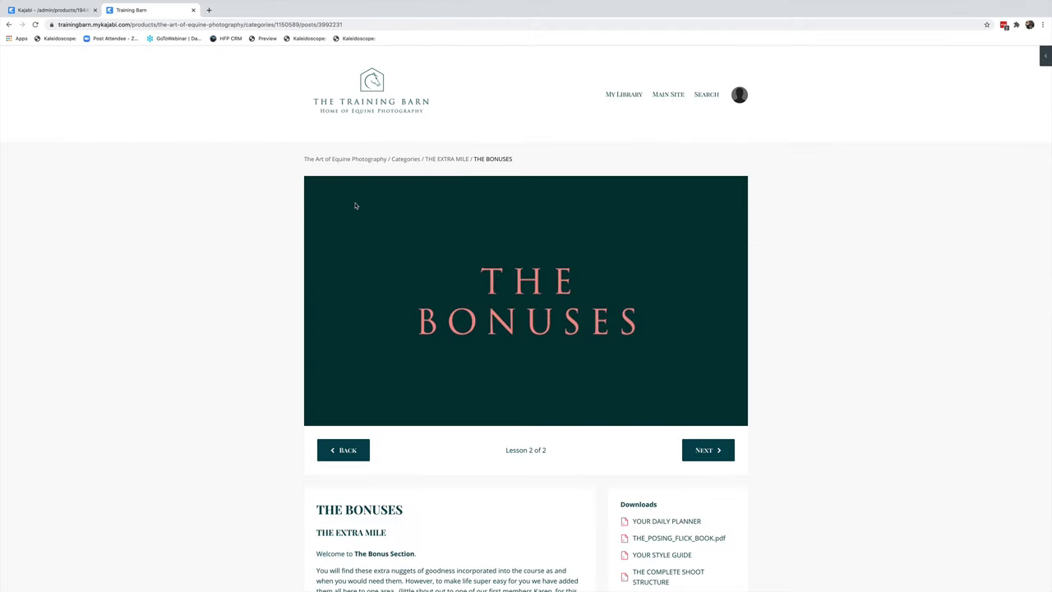
{"action": "scroll", "coordinate": [357, 206], "scroll_direction": "down", "scroll_amount": 2}
{"action": "scroll", "coordinate": [357, 205], "scroll_direction": "down", "scroll_amount": 3}
{"action": "scroll", "coordinate": [357, 206], "scroll_direction": "down", "scroll_amount": 2}
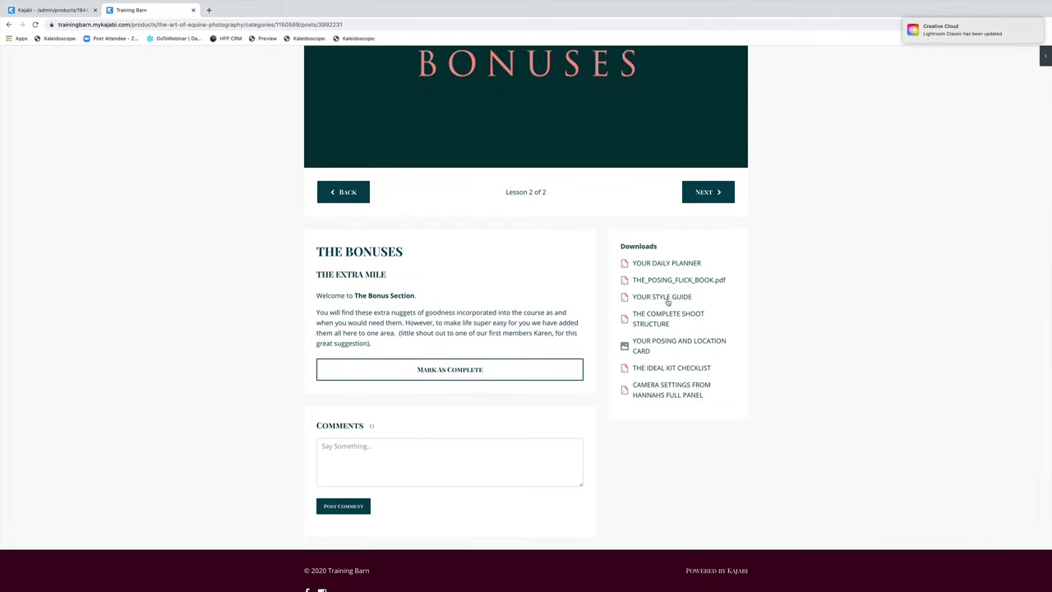
{"action": "scroll", "coordinate": [690, 303], "scroll_direction": "down", "scroll_amount": 1}
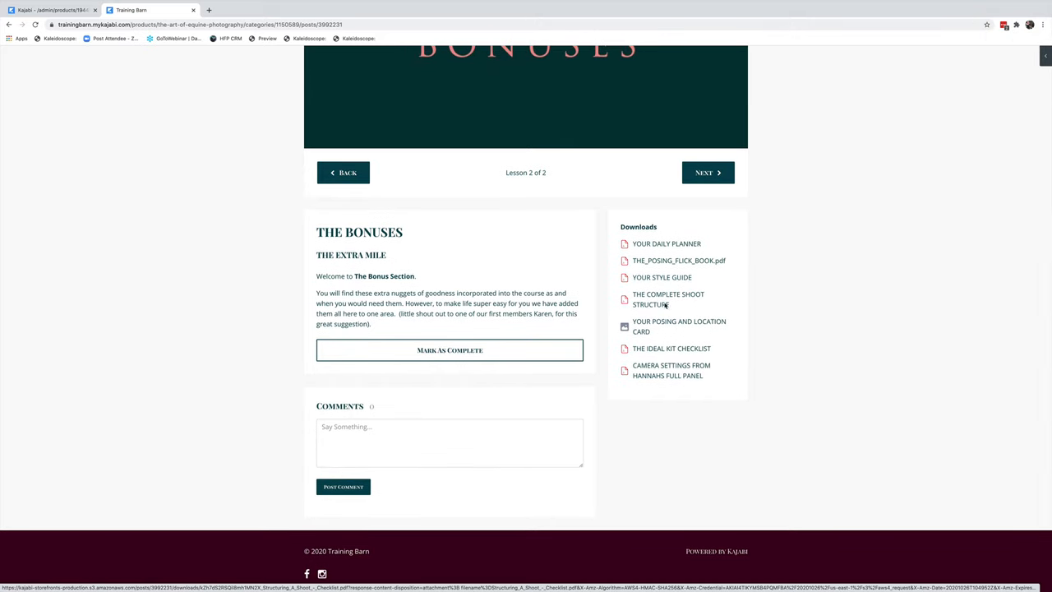
{"action": "scroll", "coordinate": [662, 306], "scroll_direction": "down", "scroll_amount": 1}
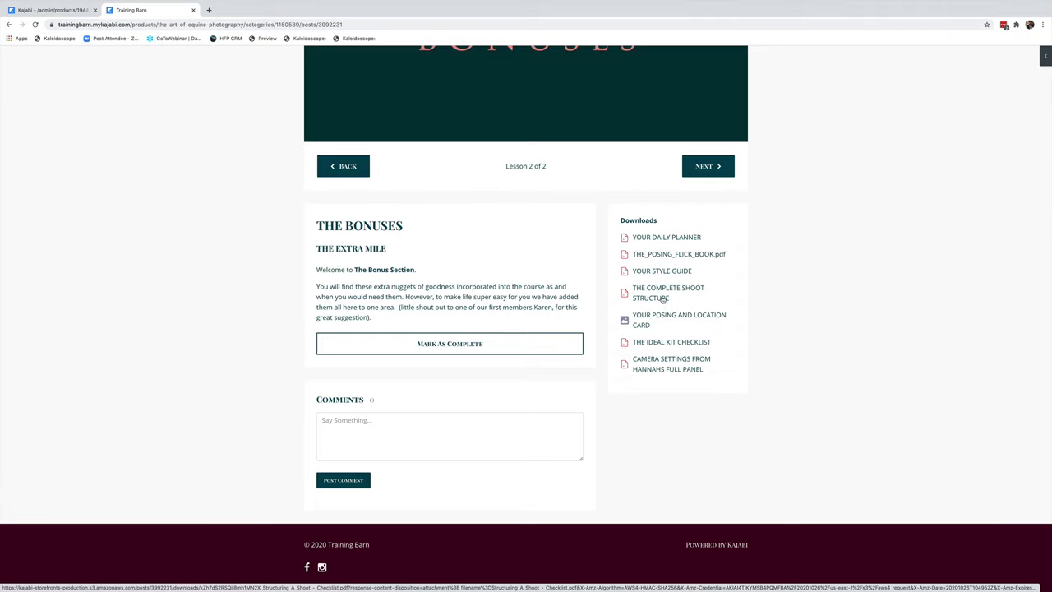
{"action": "scroll", "coordinate": [662, 300], "scroll_direction": "down", "scroll_amount": 1}
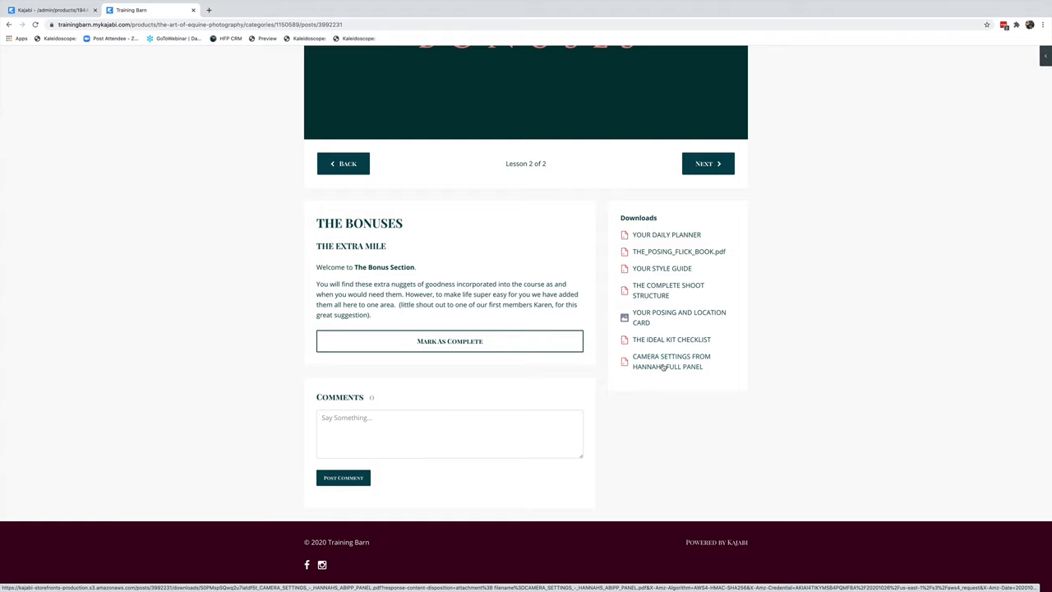
{"action": "scroll", "coordinate": [641, 353], "scroll_direction": "up", "scroll_amount": 4}
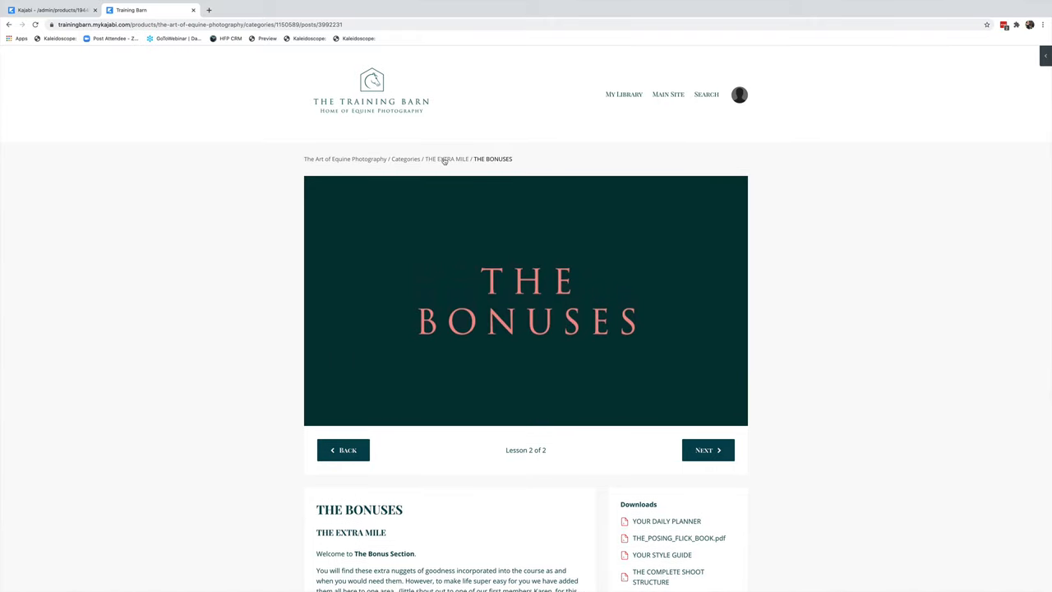
Step: Use browser Back to return to The Art of Equine Photography course page listing the modules
{"action": "left_click", "coordinate": [9, 24]}
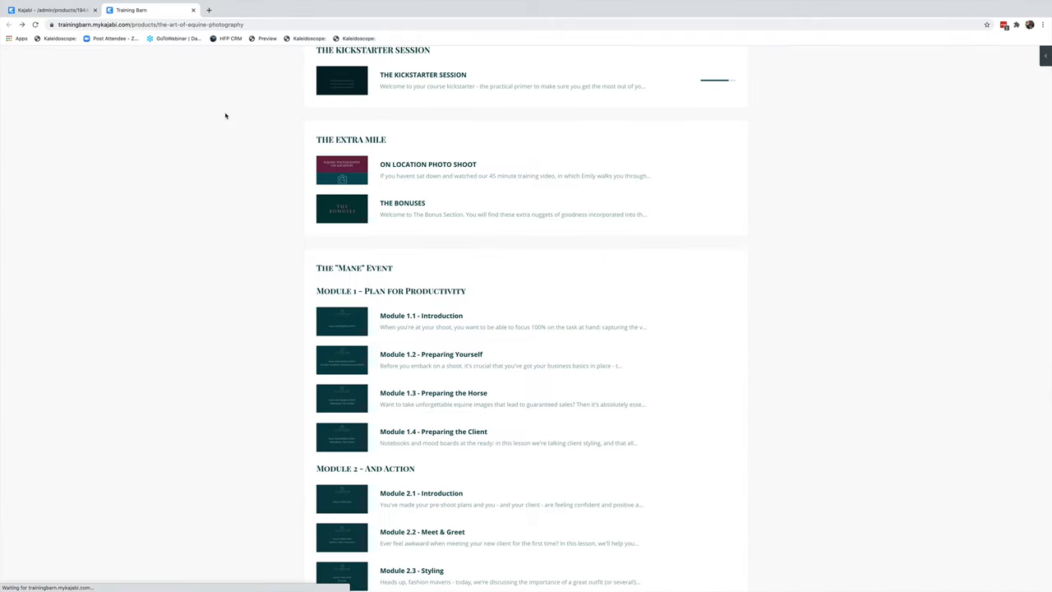
{"action": "scroll", "coordinate": [213, 171], "scroll_direction": "down", "scroll_amount": 2}
{"action": "scroll", "coordinate": [213, 171], "scroll_direction": "down", "scroll_amount": 3}
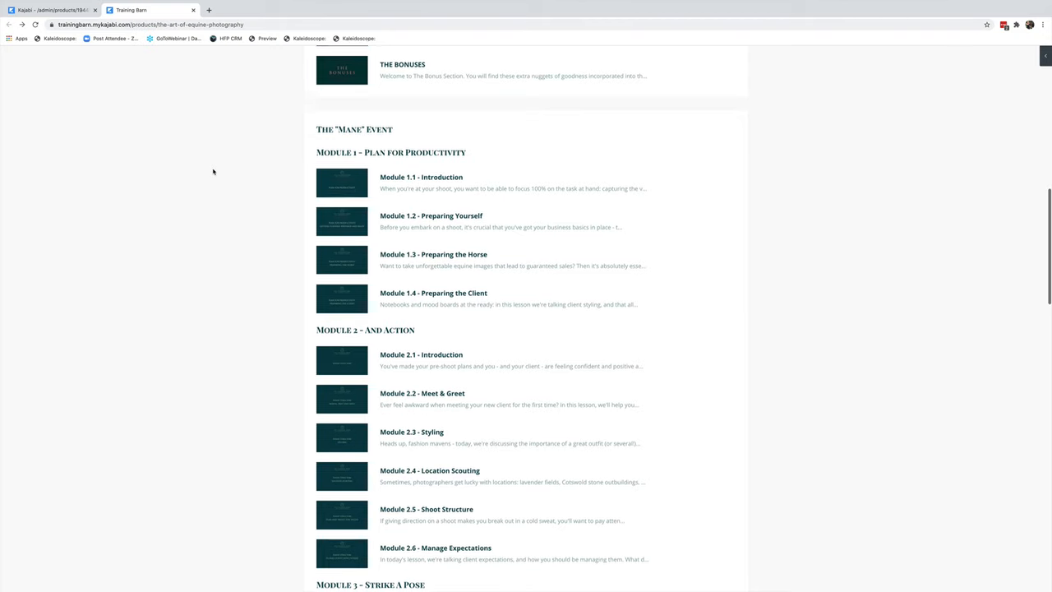
{"action": "scroll", "coordinate": [211, 170], "scroll_direction": "down", "scroll_amount": 1}
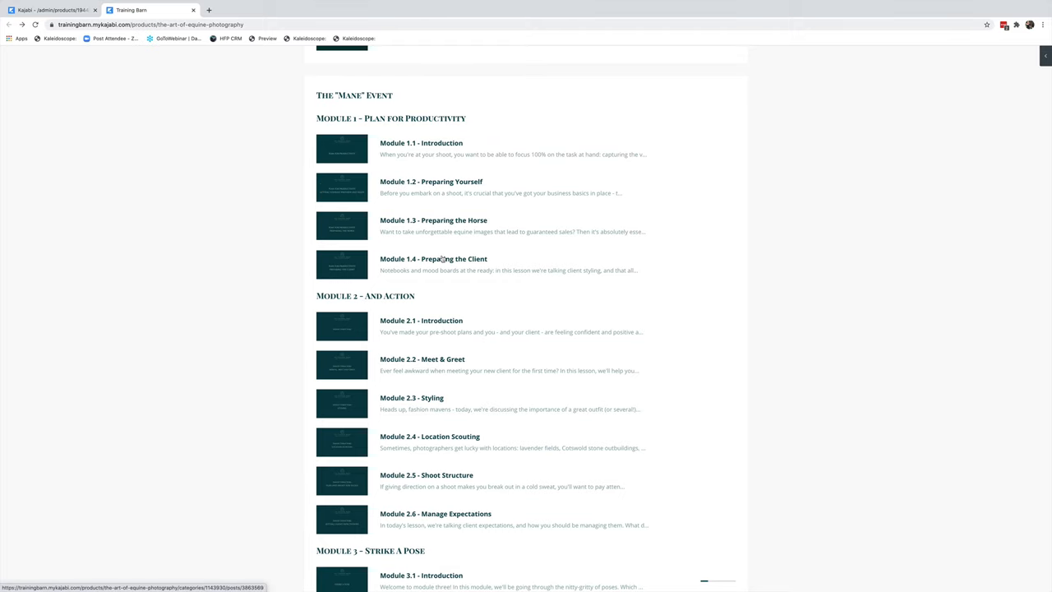
{"action": "scroll", "coordinate": [444, 259], "scroll_direction": "down", "scroll_amount": 1}
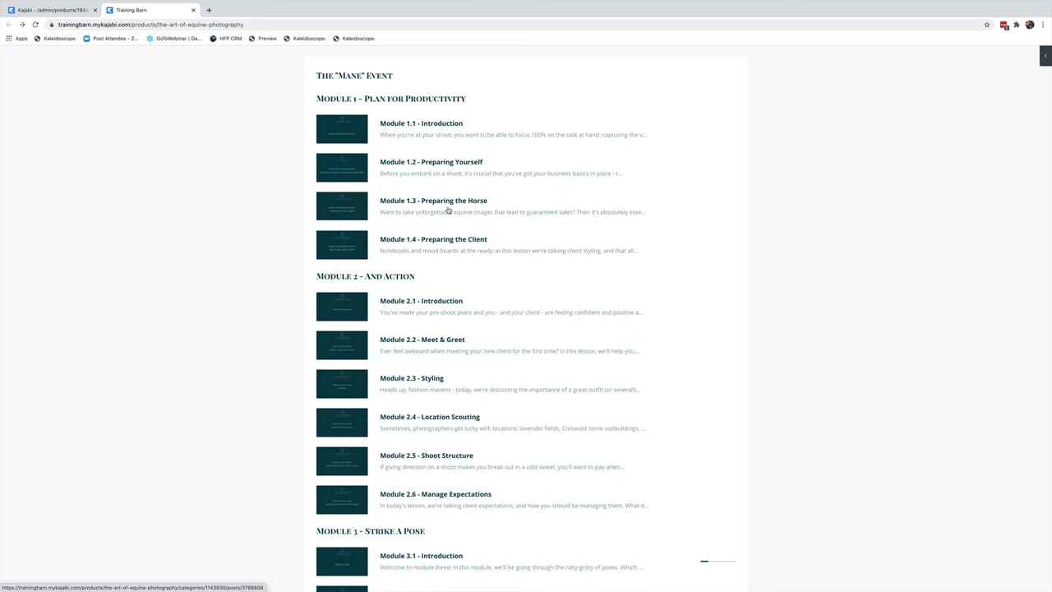
{"action": "scroll", "coordinate": [449, 210], "scroll_direction": "down", "scroll_amount": 1}
{"action": "scroll", "coordinate": [450, 210], "scroll_direction": "down", "scroll_amount": 1}
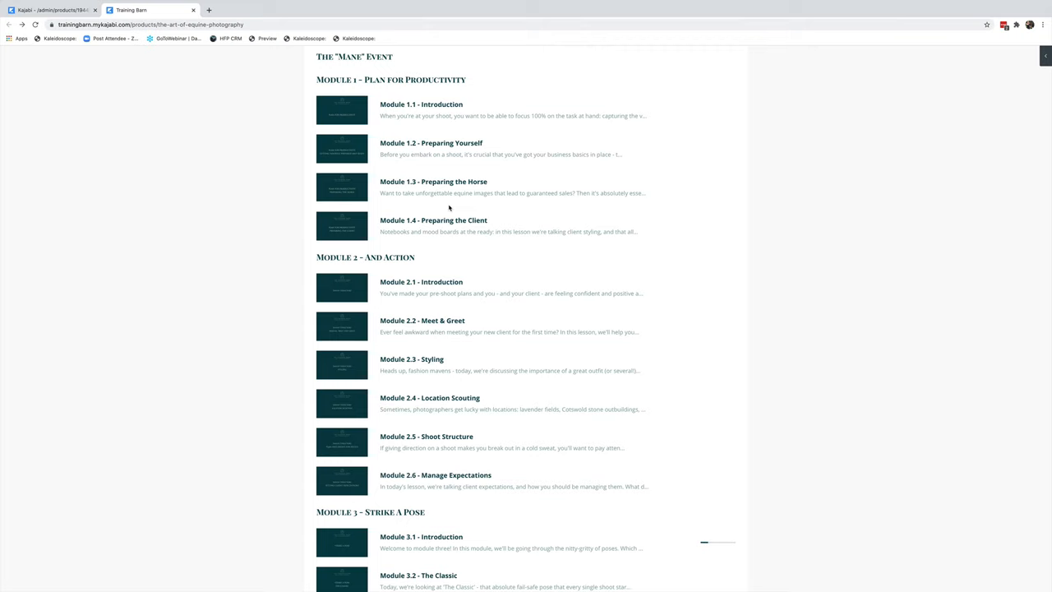
{"action": "scroll", "coordinate": [450, 208], "scroll_direction": "down", "scroll_amount": 1}
{"action": "scroll", "coordinate": [449, 208], "scroll_direction": "down", "scroll_amount": 1}
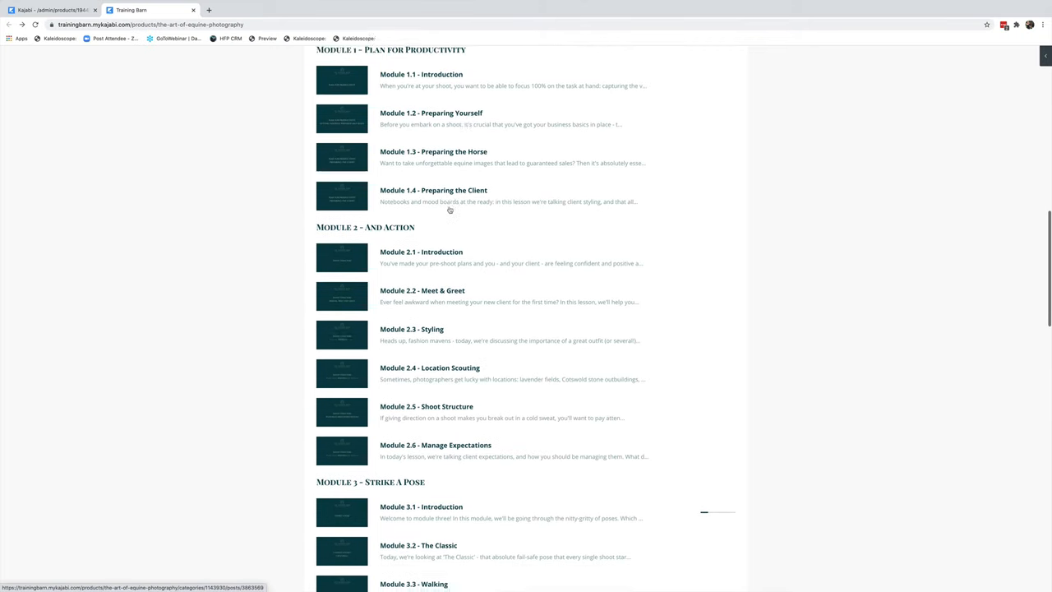
{"action": "scroll", "coordinate": [450, 210], "scroll_direction": "down", "scroll_amount": 2}
{"action": "scroll", "coordinate": [449, 209], "scroll_direction": "down", "scroll_amount": 2}
{"action": "scroll", "coordinate": [448, 209], "scroll_direction": "down", "scroll_amount": 2}
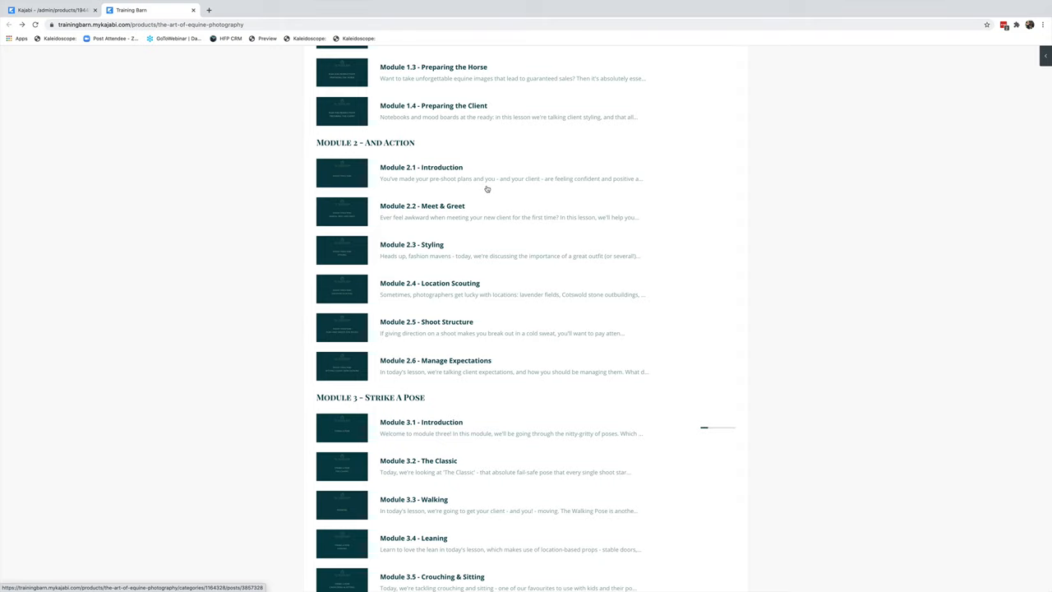
{"action": "scroll", "coordinate": [487, 190], "scroll_direction": "down", "scroll_amount": 1}
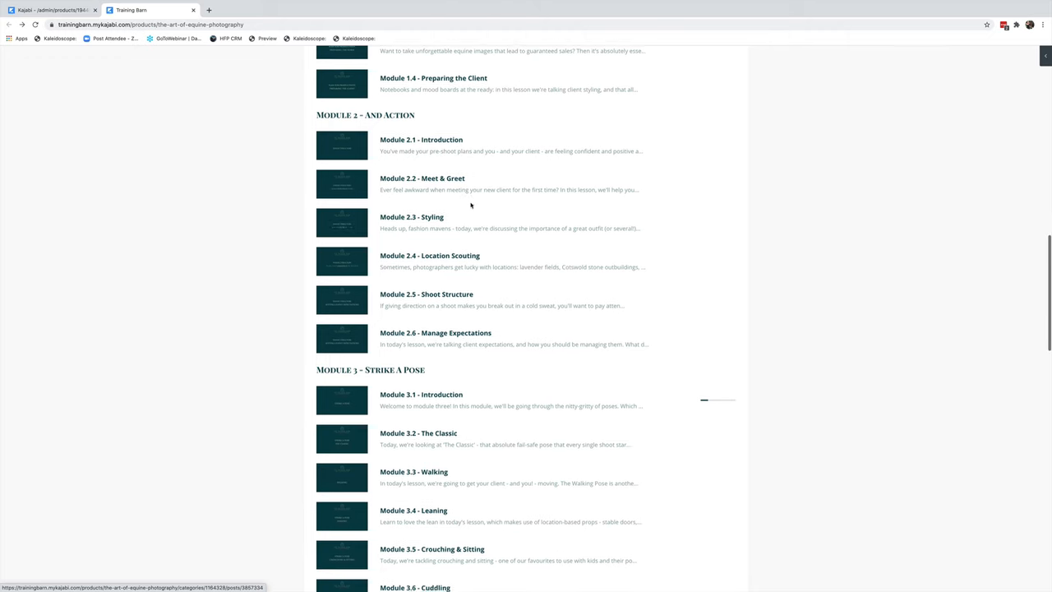
{"action": "scroll", "coordinate": [471, 205], "scroll_direction": "down", "scroll_amount": 1}
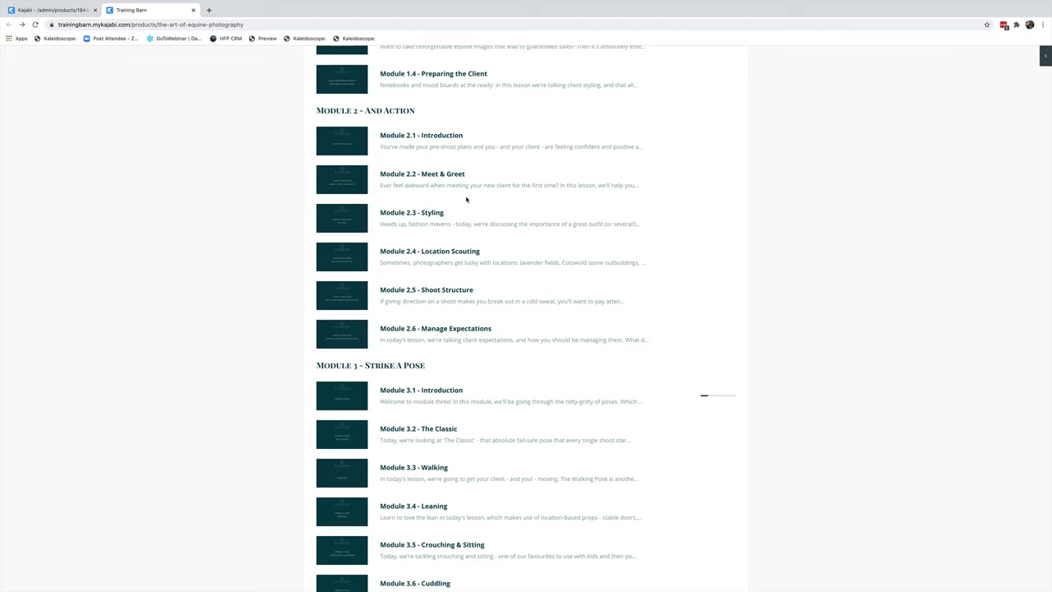
{"action": "scroll", "coordinate": [465, 199], "scroll_direction": "down", "scroll_amount": 1}
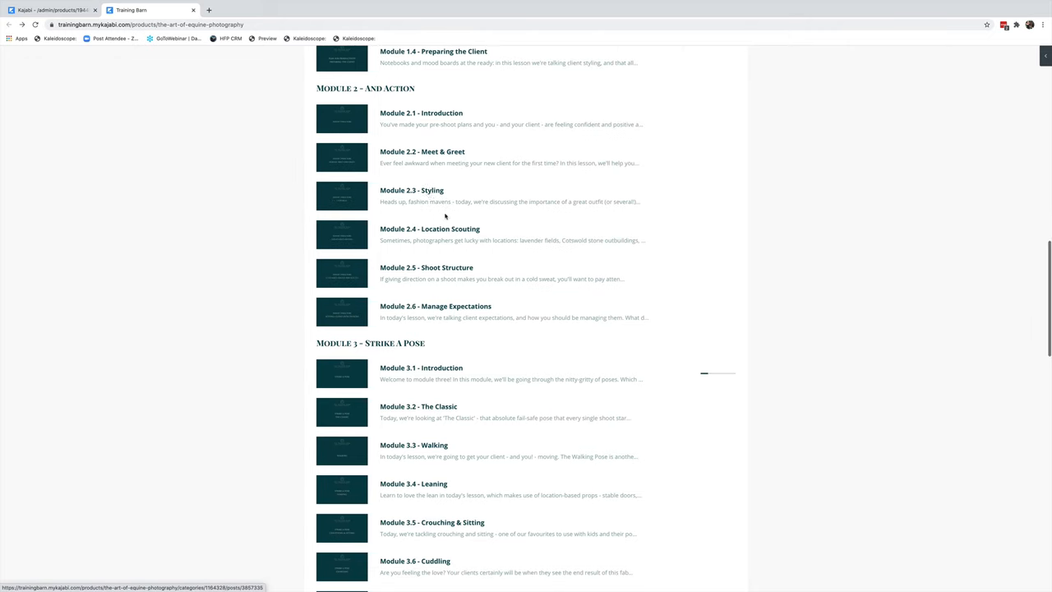
{"action": "scroll", "coordinate": [444, 207], "scroll_direction": "down", "scroll_amount": 1}
{"action": "scroll", "coordinate": [441, 208], "scroll_direction": "down", "scroll_amount": 1}
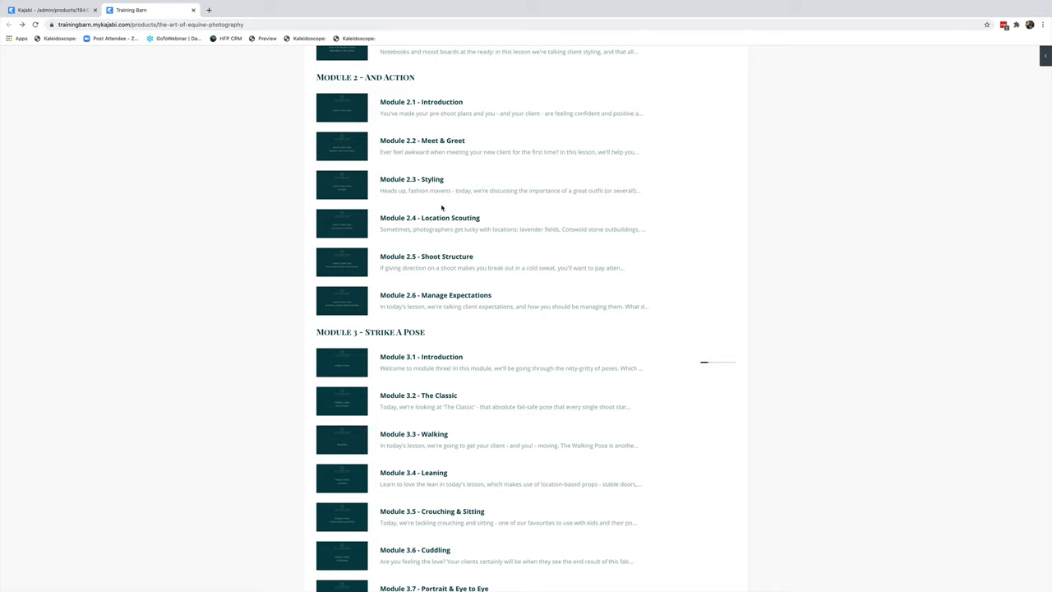
{"action": "scroll", "coordinate": [442, 207], "scroll_direction": "down", "scroll_amount": 2}
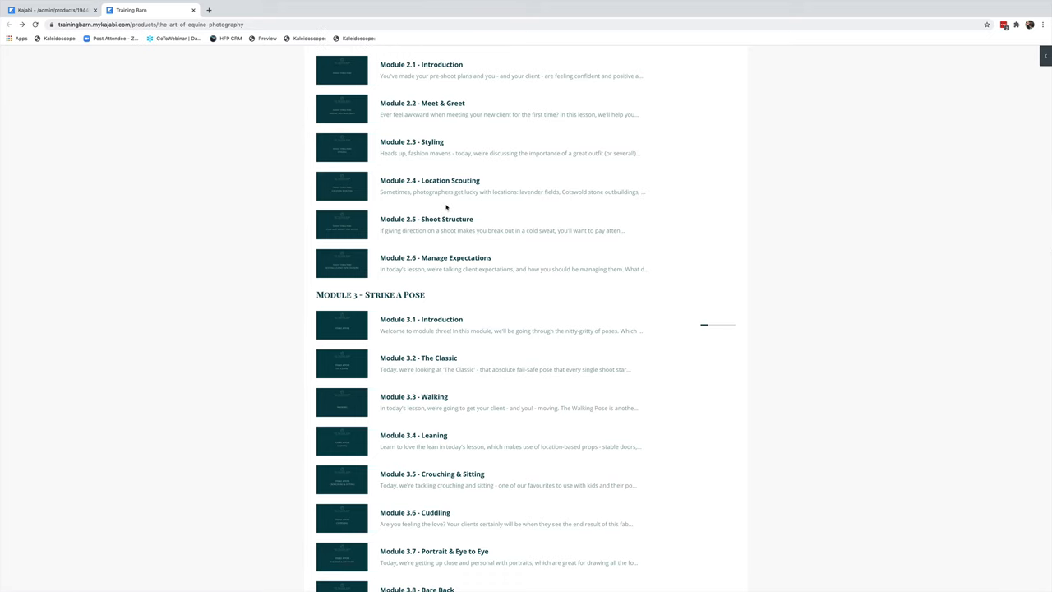
{"action": "scroll", "coordinate": [436, 208], "scroll_direction": "down", "scroll_amount": 2}
{"action": "scroll", "coordinate": [433, 193], "scroll_direction": "down", "scroll_amount": 1}
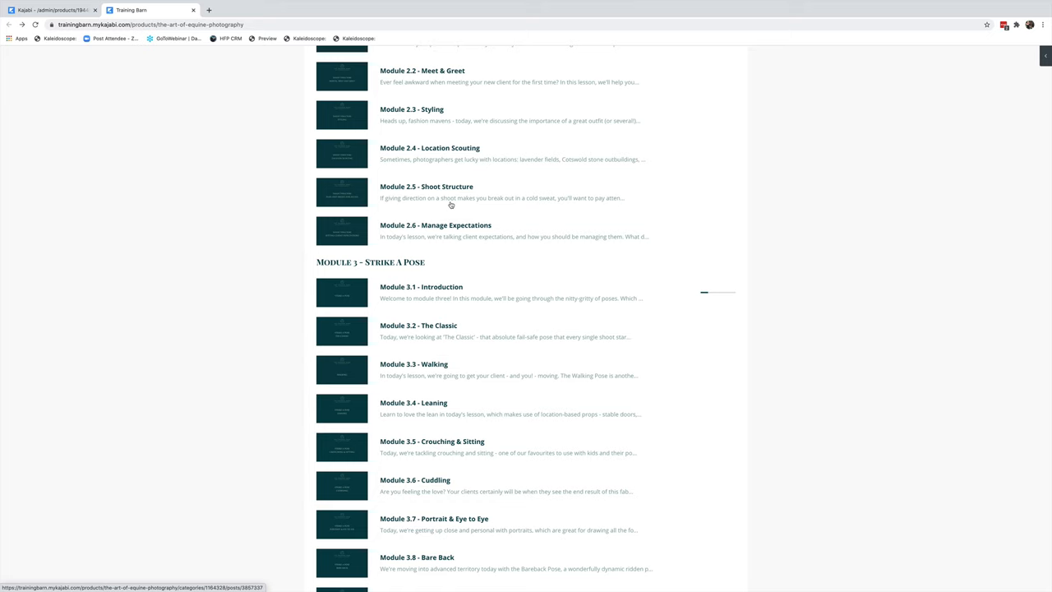
{"action": "scroll", "coordinate": [451, 204], "scroll_direction": "down", "scroll_amount": 1}
{"action": "scroll", "coordinate": [450, 202], "scroll_direction": "down", "scroll_amount": 1}
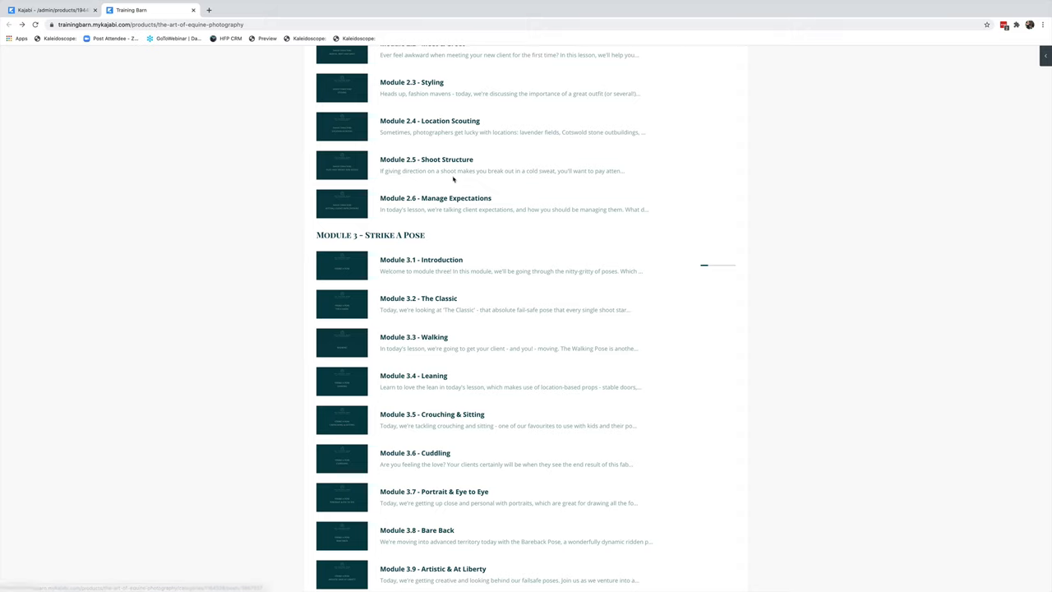
{"action": "scroll", "coordinate": [451, 207], "scroll_direction": "down", "scroll_amount": 1}
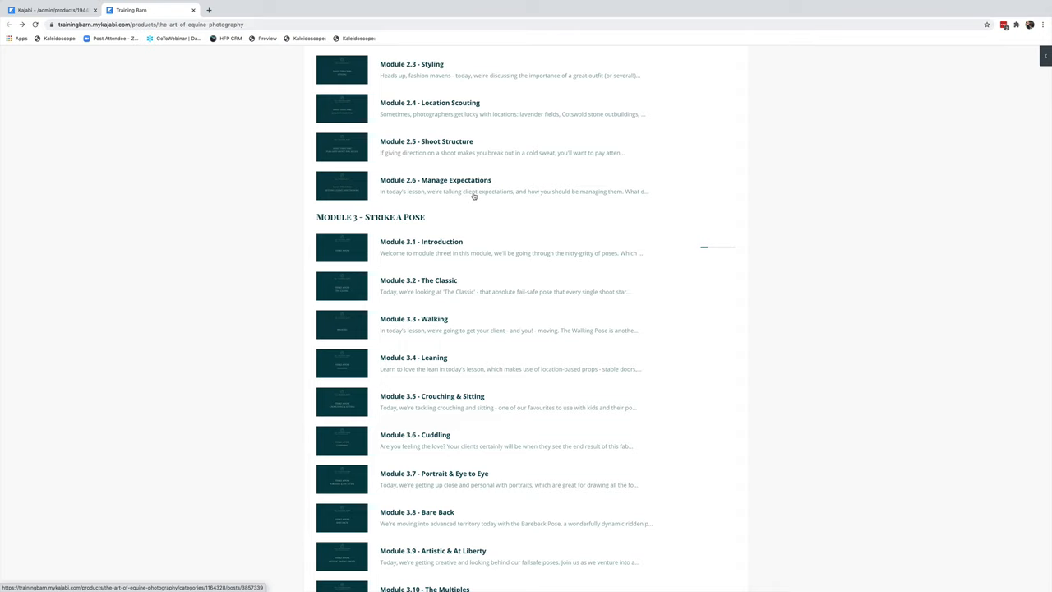
{"action": "scroll", "coordinate": [473, 196], "scroll_direction": "down", "scroll_amount": 1}
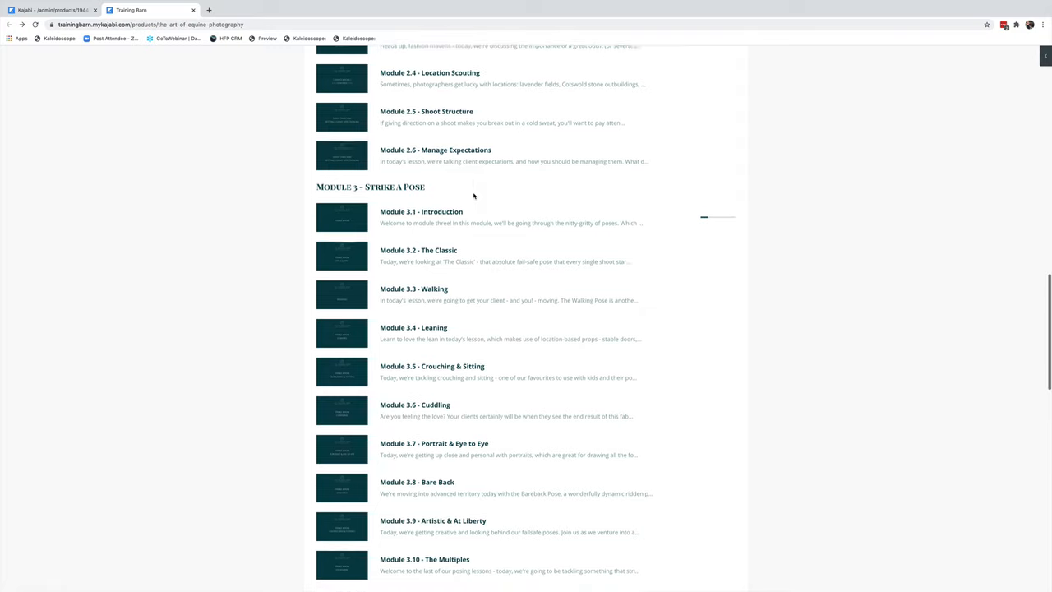
{"action": "scroll", "coordinate": [460, 193], "scroll_direction": "down", "scroll_amount": 1}
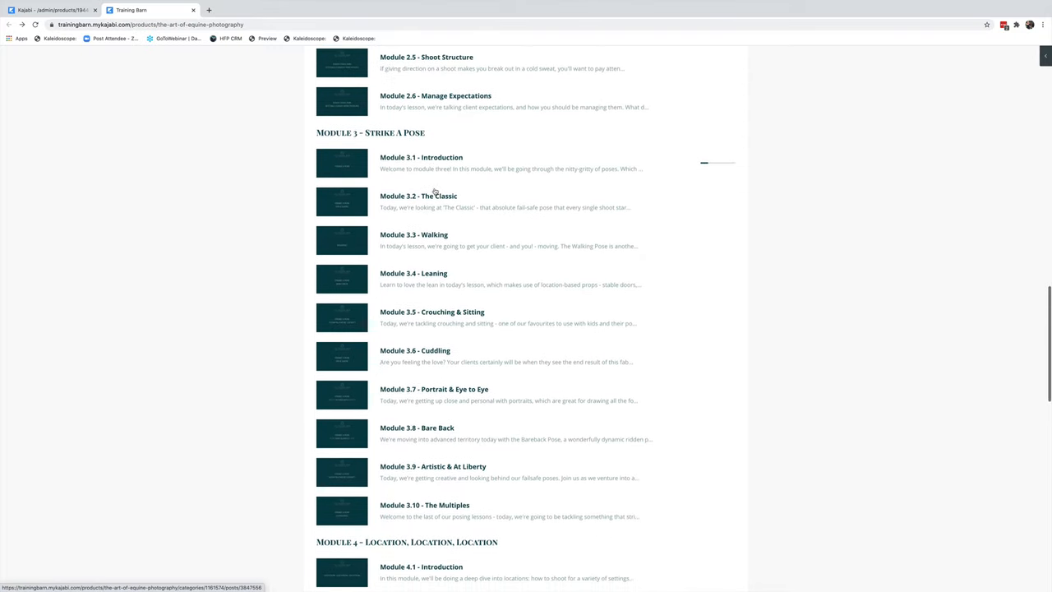
{"action": "scroll", "coordinate": [352, 127], "scroll_direction": "down", "scroll_amount": 1}
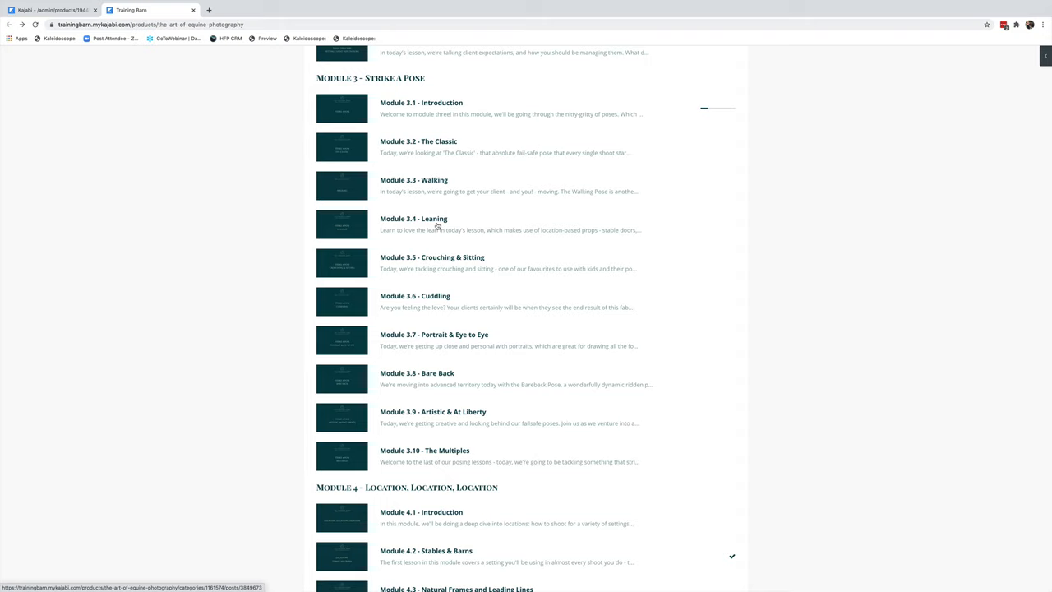
{"action": "scroll", "coordinate": [437, 226], "scroll_direction": "down", "scroll_amount": 1}
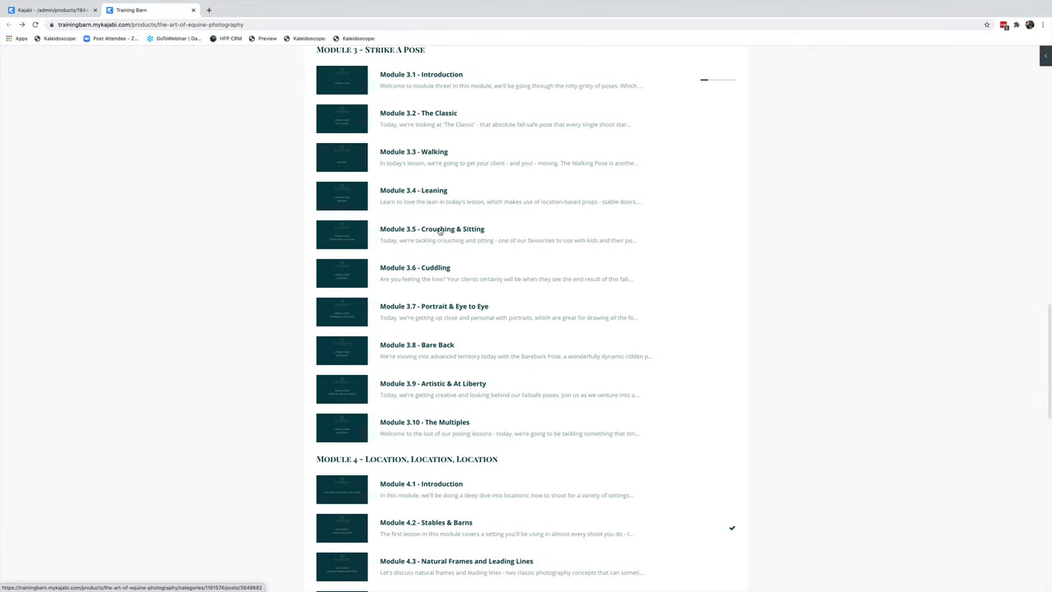
{"action": "scroll", "coordinate": [440, 231], "scroll_direction": "down", "scroll_amount": 2}
{"action": "scroll", "coordinate": [440, 232], "scroll_direction": "down", "scroll_amount": 3}
{"action": "scroll", "coordinate": [439, 232], "scroll_direction": "down", "scroll_amount": 2}
{"action": "scroll", "coordinate": [437, 233], "scroll_direction": "down", "scroll_amount": 3}
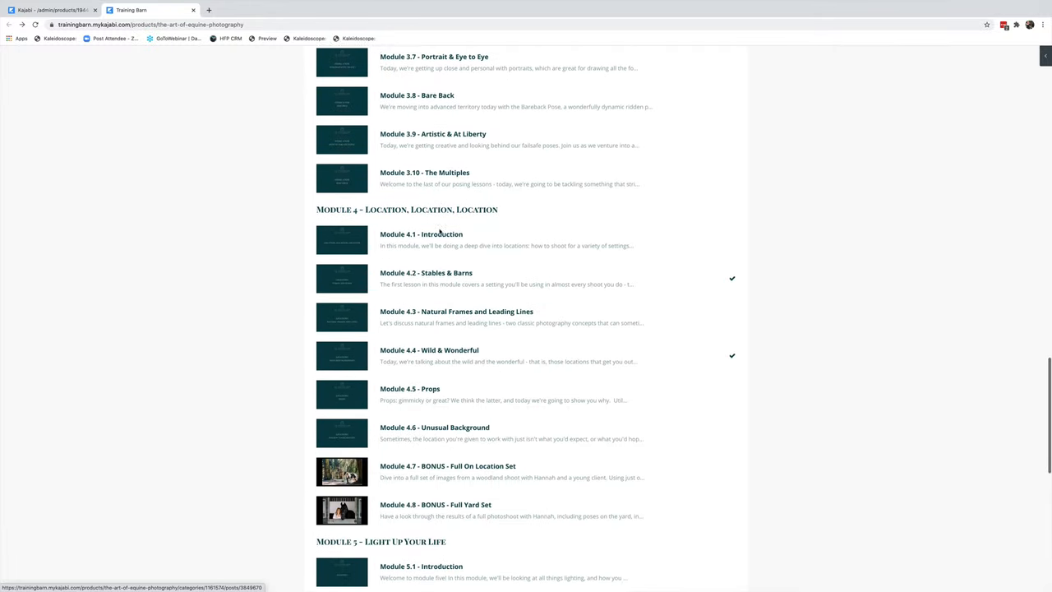
{"action": "scroll", "coordinate": [420, 222], "scroll_direction": "down", "scroll_amount": 2}
{"action": "scroll", "coordinate": [420, 222], "scroll_direction": "down", "scroll_amount": 1}
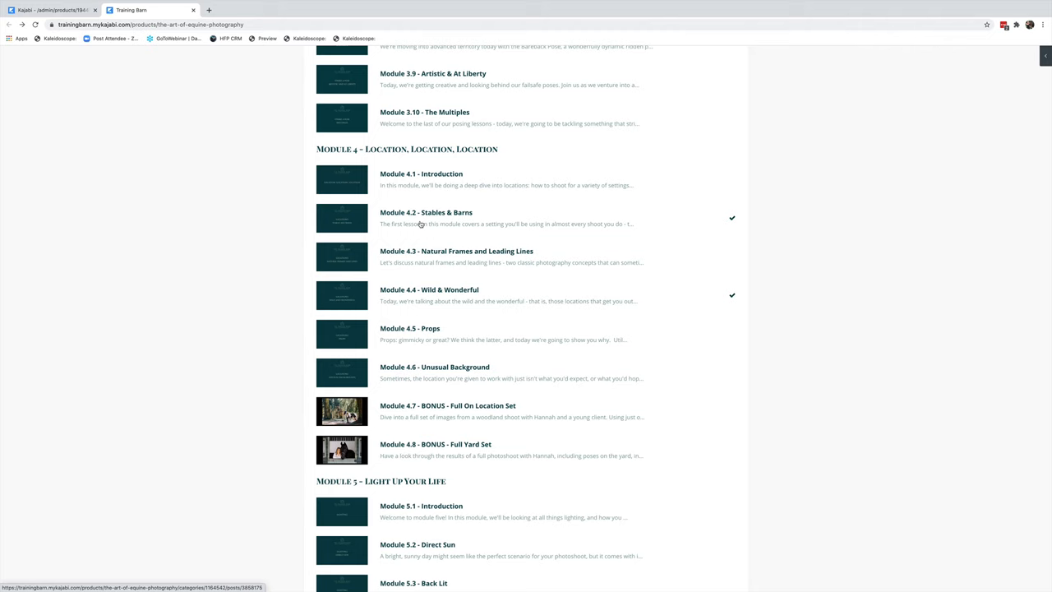
{"action": "scroll", "coordinate": [419, 224], "scroll_direction": "down", "scroll_amount": 1}
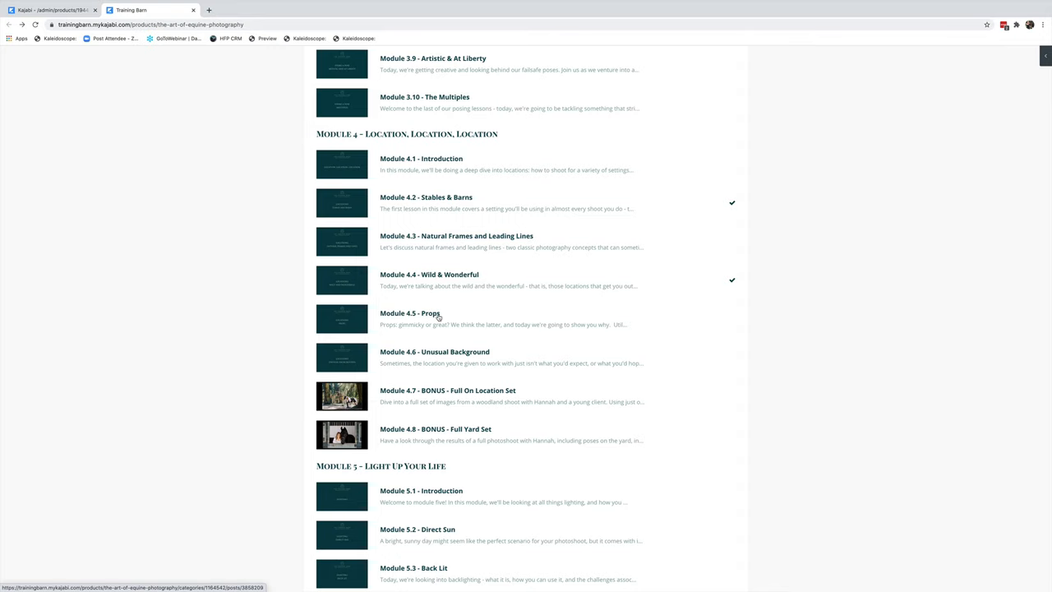
{"action": "scroll", "coordinate": [437, 317], "scroll_direction": "down", "scroll_amount": 1}
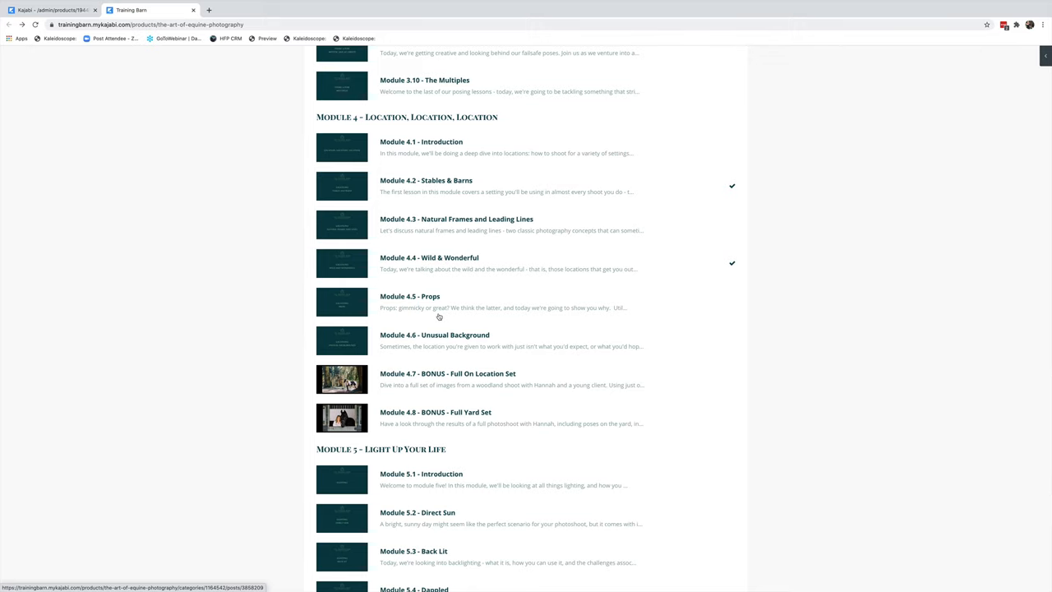
{"action": "scroll", "coordinate": [438, 316], "scroll_direction": "down", "scroll_amount": 1}
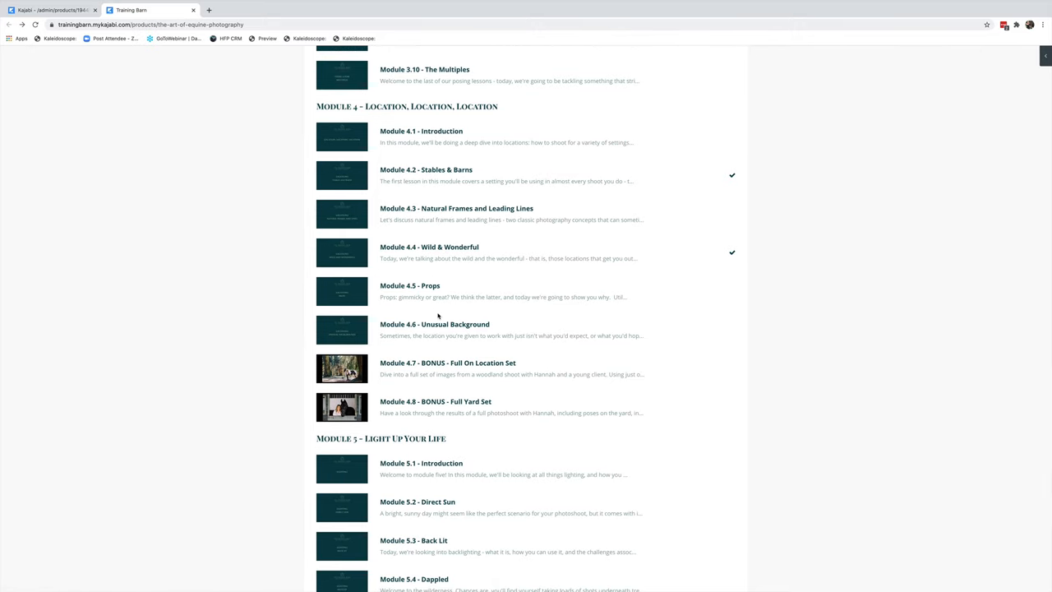
{"action": "scroll", "coordinate": [438, 317], "scroll_direction": "down", "scroll_amount": 1}
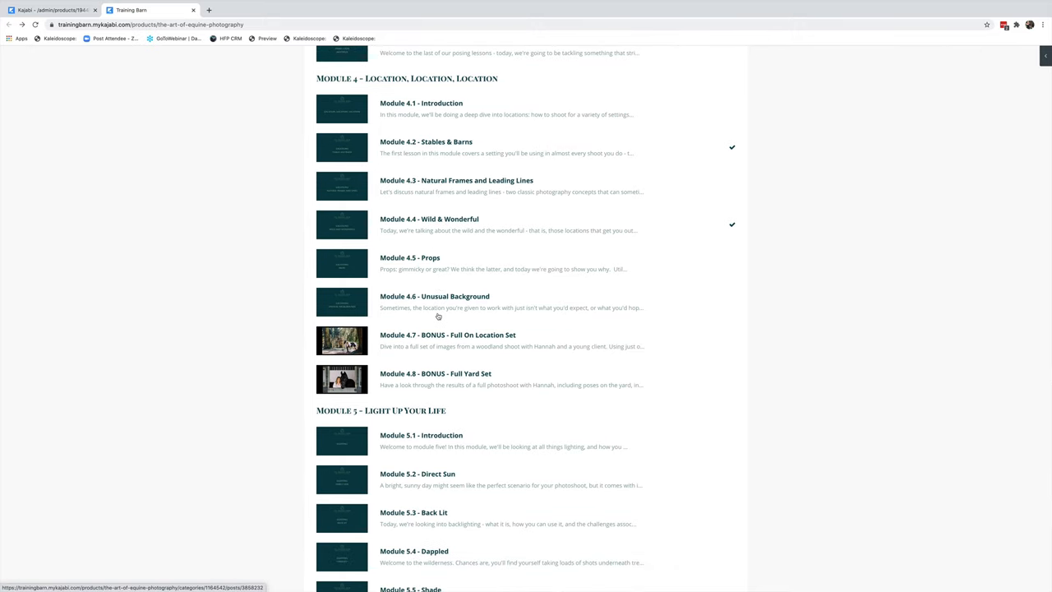
{"action": "scroll", "coordinate": [438, 317], "scroll_direction": "down", "scroll_amount": 1}
{"action": "scroll", "coordinate": [438, 316], "scroll_direction": "down", "scroll_amount": 2}
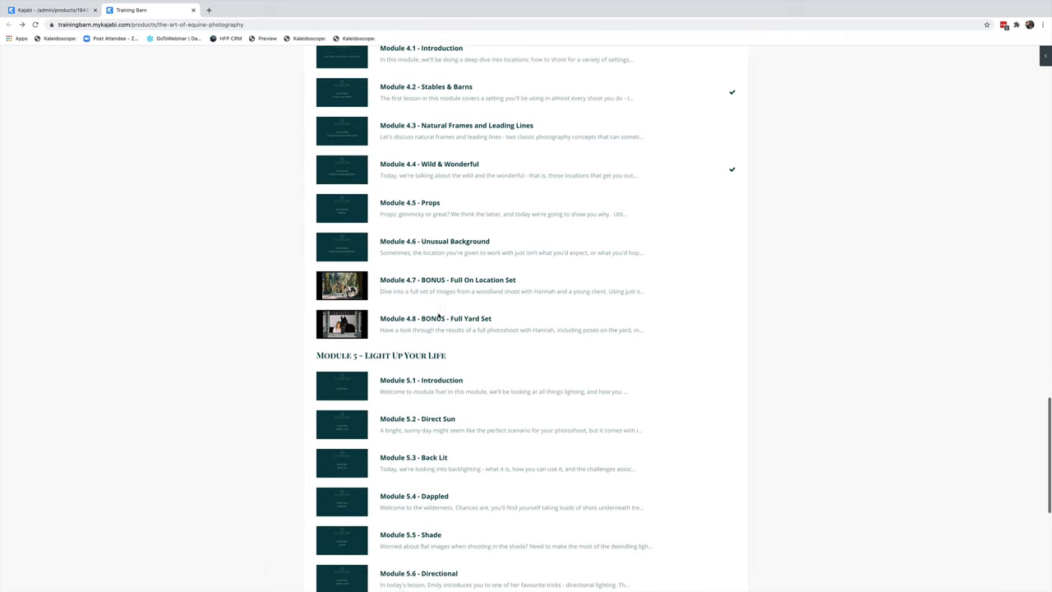
{"action": "scroll", "coordinate": [438, 317], "scroll_direction": "down", "scroll_amount": 1}
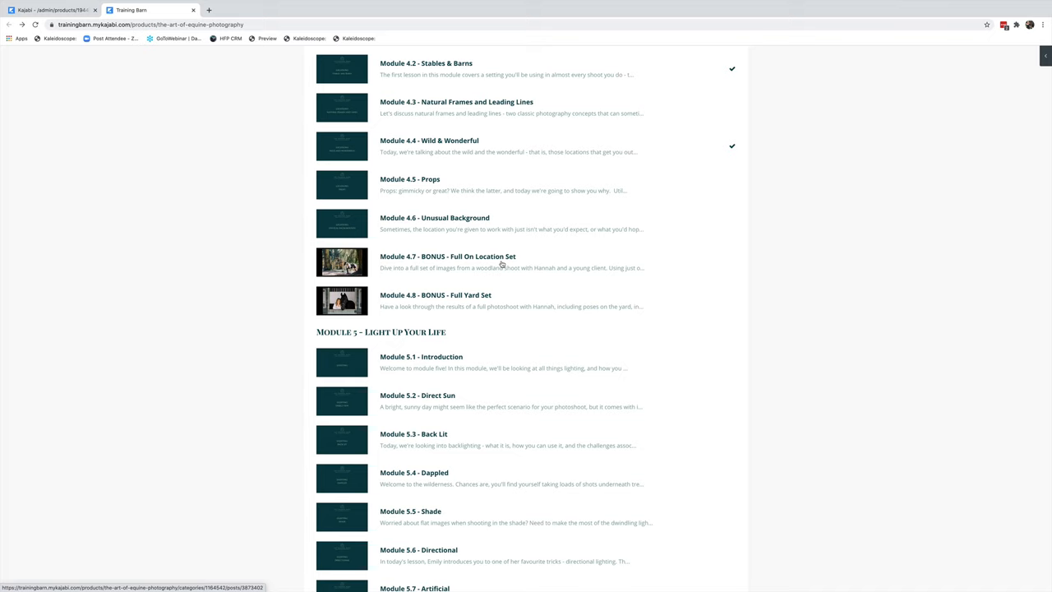
{"action": "scroll", "coordinate": [501, 264], "scroll_direction": "down", "scroll_amount": 1}
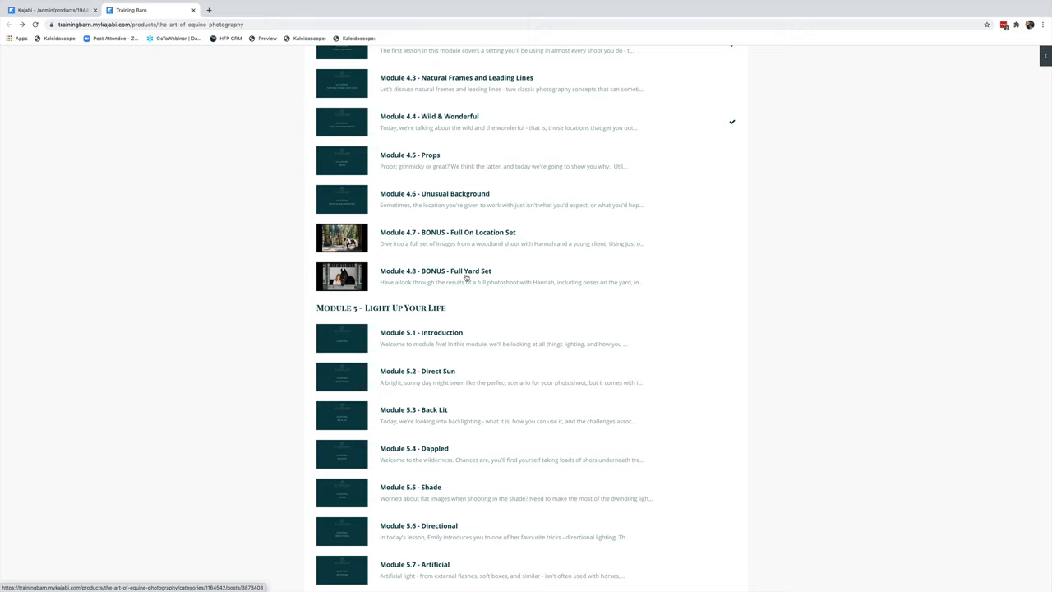
{"action": "scroll", "coordinate": [465, 279], "scroll_direction": "down", "scroll_amount": 1}
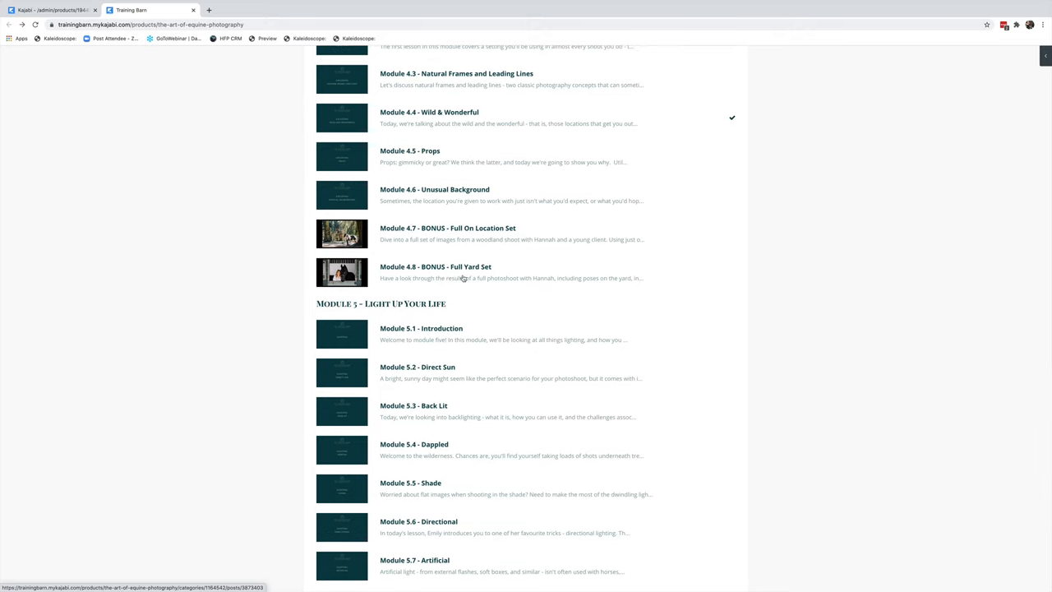
{"action": "scroll", "coordinate": [463, 279], "scroll_direction": "down", "scroll_amount": 1}
{"action": "scroll", "coordinate": [462, 278], "scroll_direction": "down", "scroll_amount": 1}
{"action": "scroll", "coordinate": [463, 279], "scroll_direction": "down", "scroll_amount": 1}
{"action": "scroll", "coordinate": [462, 279], "scroll_direction": "down", "scroll_amount": 1}
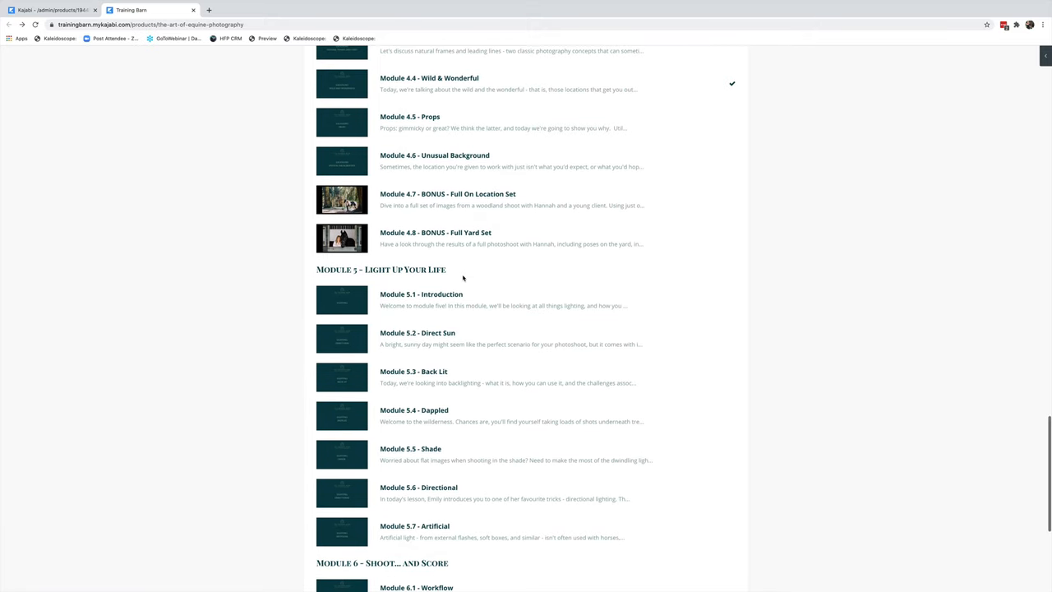
{"action": "scroll", "coordinate": [463, 279], "scroll_direction": "down", "scroll_amount": 1}
{"action": "scroll", "coordinate": [462, 279], "scroll_direction": "down", "scroll_amount": 1}
{"action": "scroll", "coordinate": [463, 278], "scroll_direction": "down", "scroll_amount": 1}
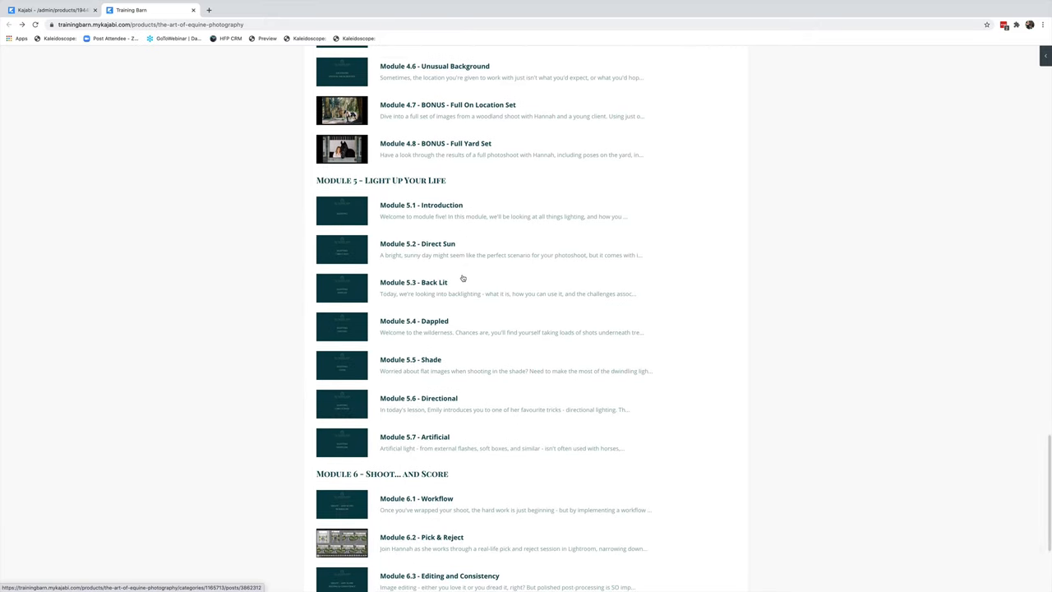
{"action": "scroll", "coordinate": [462, 279], "scroll_direction": "down", "scroll_amount": 1}
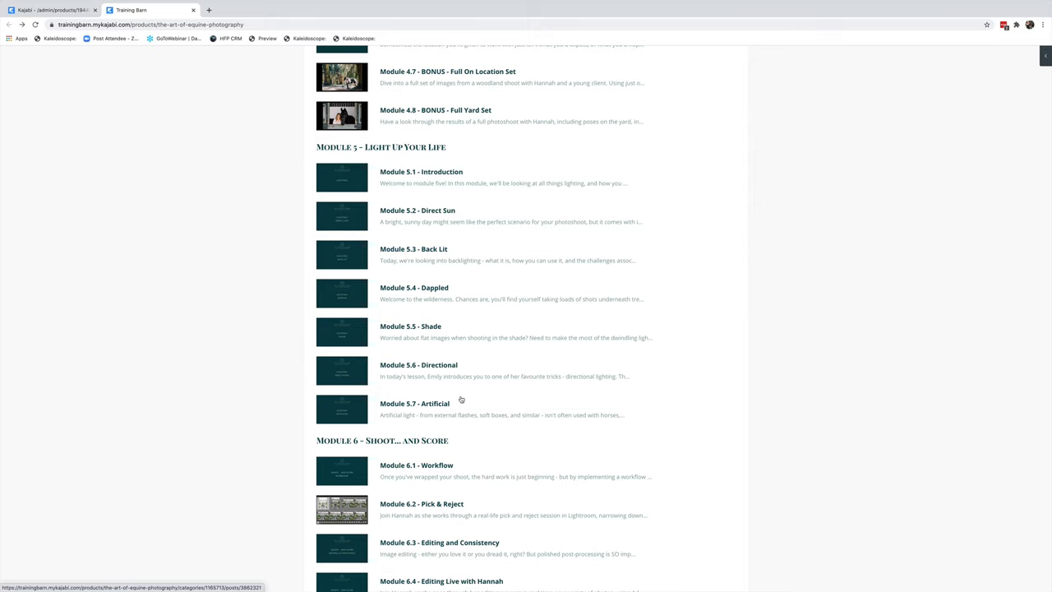
{"action": "scroll", "coordinate": [452, 396], "scroll_direction": "down", "scroll_amount": 1}
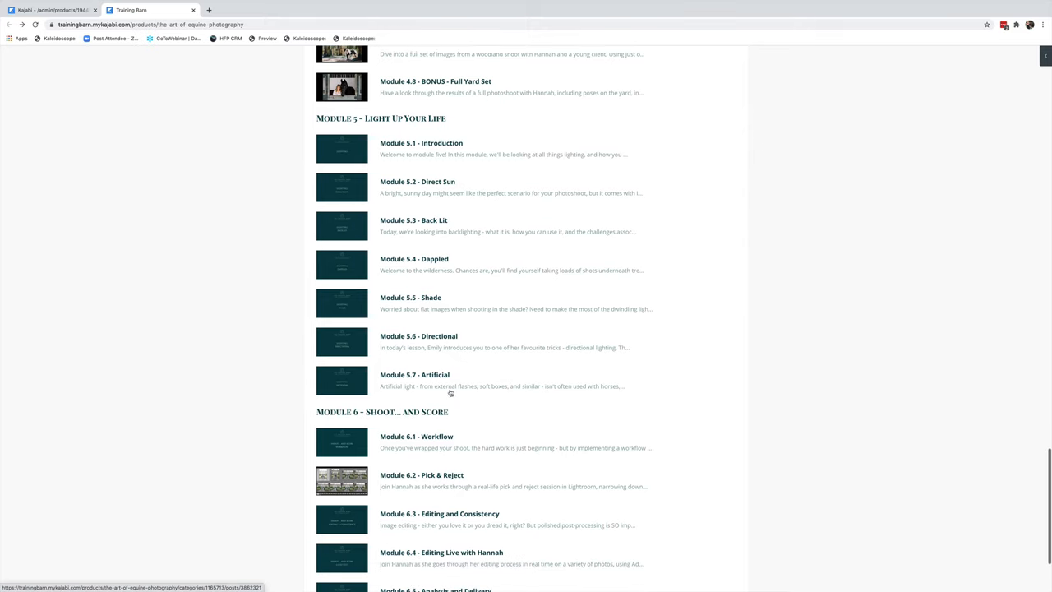
{"action": "scroll", "coordinate": [449, 393], "scroll_direction": "down", "scroll_amount": 2}
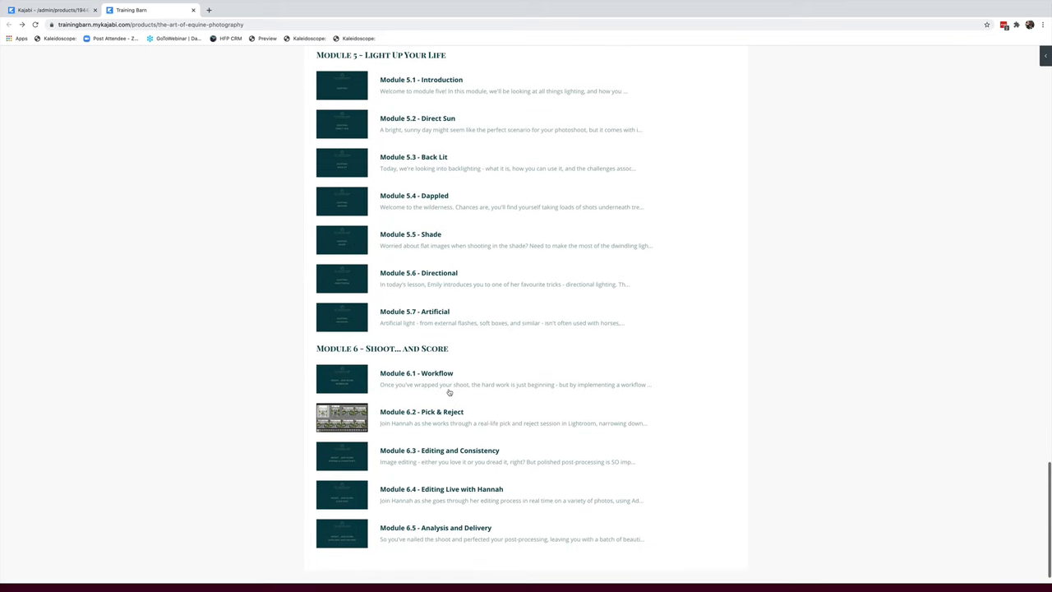
{"action": "scroll", "coordinate": [449, 393], "scroll_direction": "down", "scroll_amount": 1}
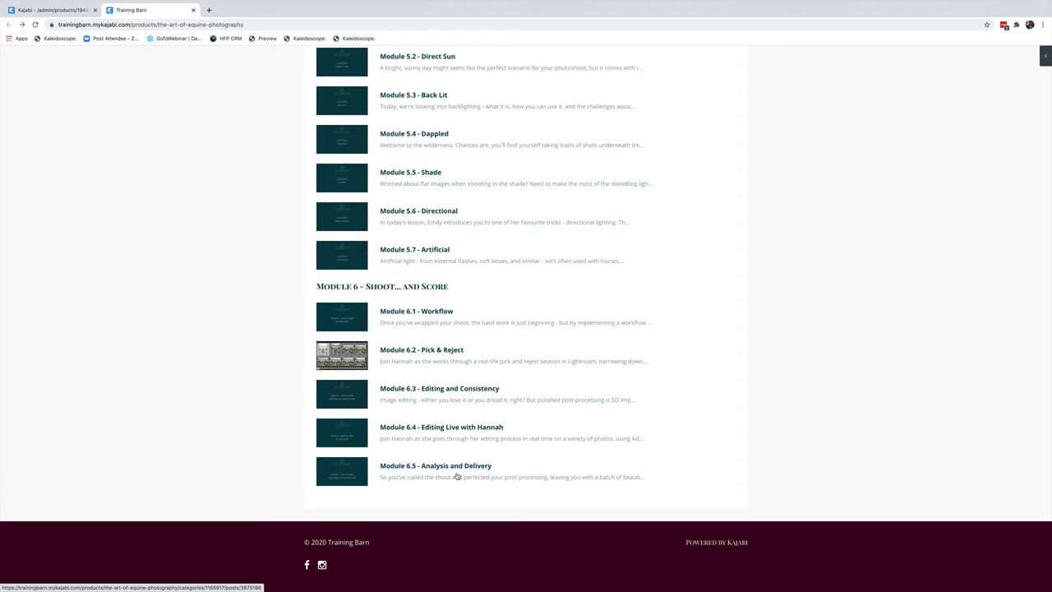
{"action": "scroll", "coordinate": [457, 476], "scroll_direction": "up", "scroll_amount": 1}
{"action": "scroll", "coordinate": [456, 475], "scroll_direction": "up", "scroll_amount": 2}
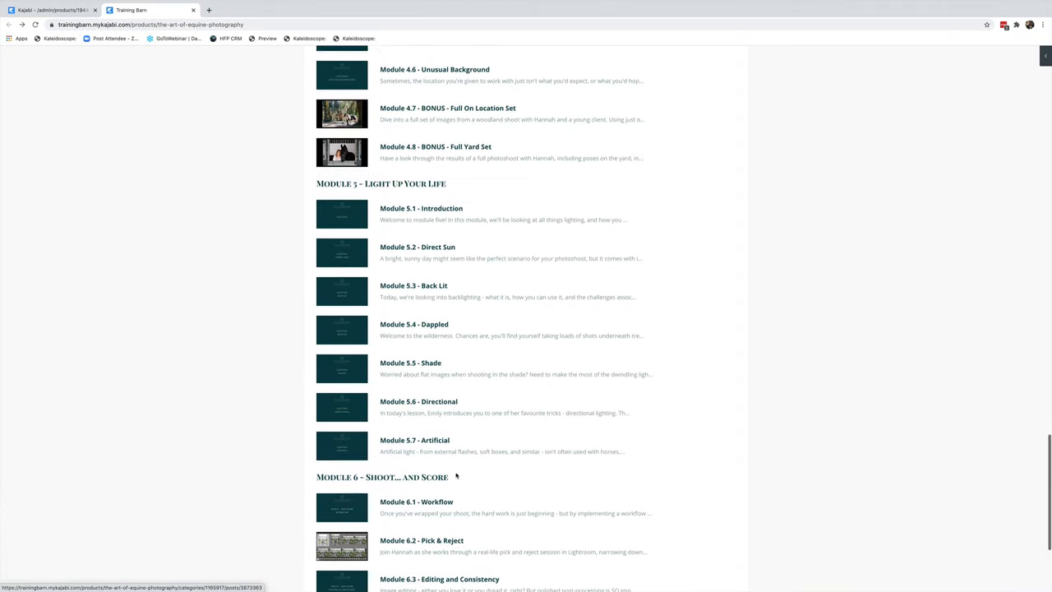
{"action": "scroll", "coordinate": [456, 476], "scroll_direction": "up", "scroll_amount": 1}
{"action": "scroll", "coordinate": [456, 475], "scroll_direction": "up", "scroll_amount": 2}
{"action": "scroll", "coordinate": [456, 476], "scroll_direction": "up", "scroll_amount": 2}
{"action": "scroll", "coordinate": [456, 476], "scroll_direction": "up", "scroll_amount": 1}
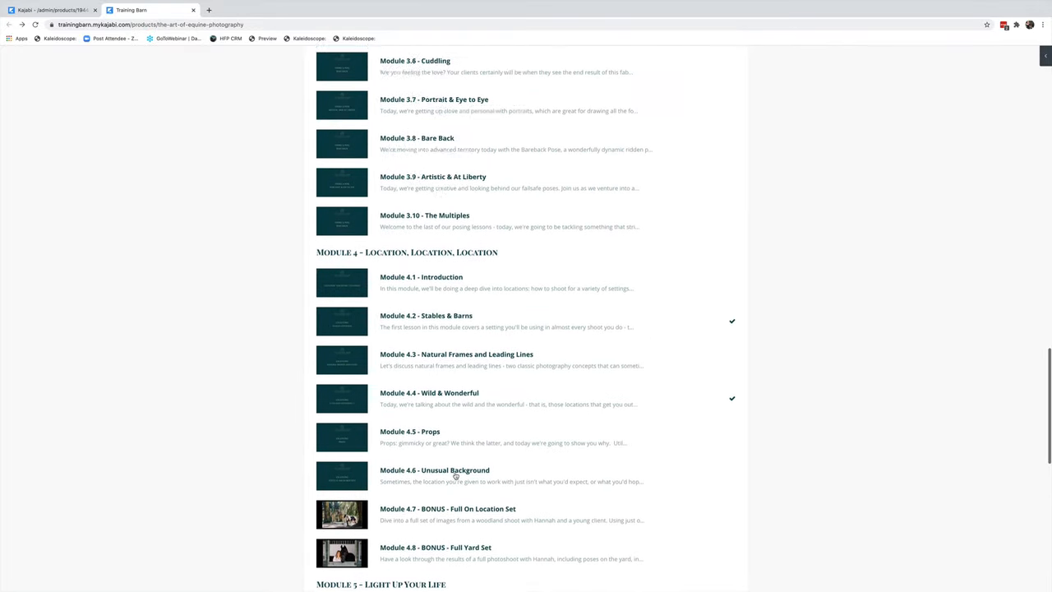
{"action": "scroll", "coordinate": [455, 475], "scroll_direction": "up", "scroll_amount": 1}
{"action": "scroll", "coordinate": [455, 475], "scroll_direction": "up", "scroll_amount": 2}
{"action": "scroll", "coordinate": [455, 475], "scroll_direction": "up", "scroll_amount": 1}
{"action": "scroll", "coordinate": [455, 475], "scroll_direction": "up", "scroll_amount": 1}
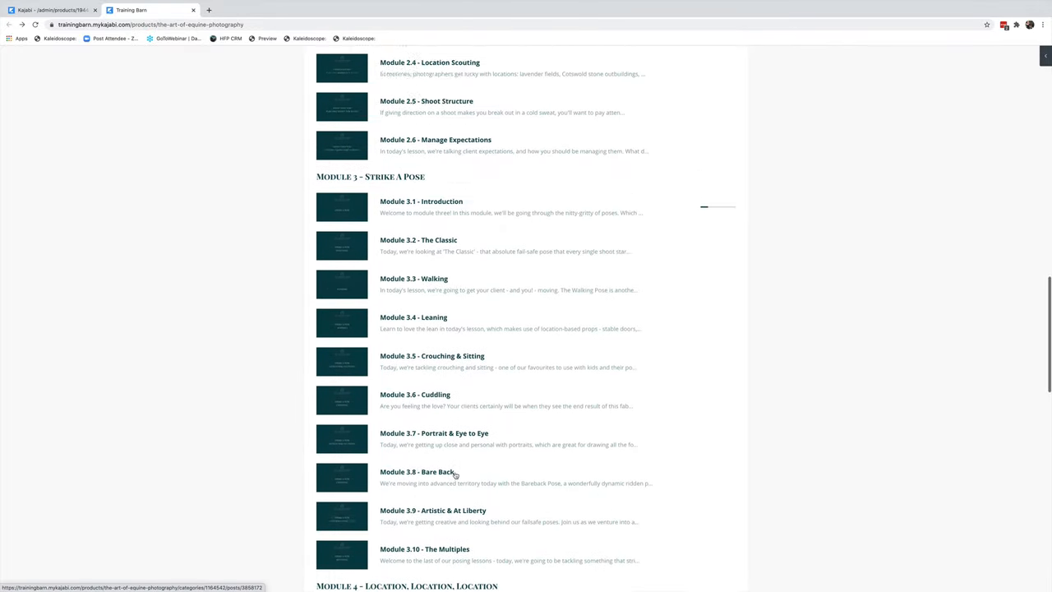
{"action": "scroll", "coordinate": [454, 475], "scroll_direction": "up", "scroll_amount": 1}
{"action": "scroll", "coordinate": [454, 475], "scroll_direction": "up", "scroll_amount": 1}
{"action": "scroll", "coordinate": [454, 475], "scroll_direction": "up", "scroll_amount": 1}
{"action": "scroll", "coordinate": [454, 475], "scroll_direction": "up", "scroll_amount": 1}
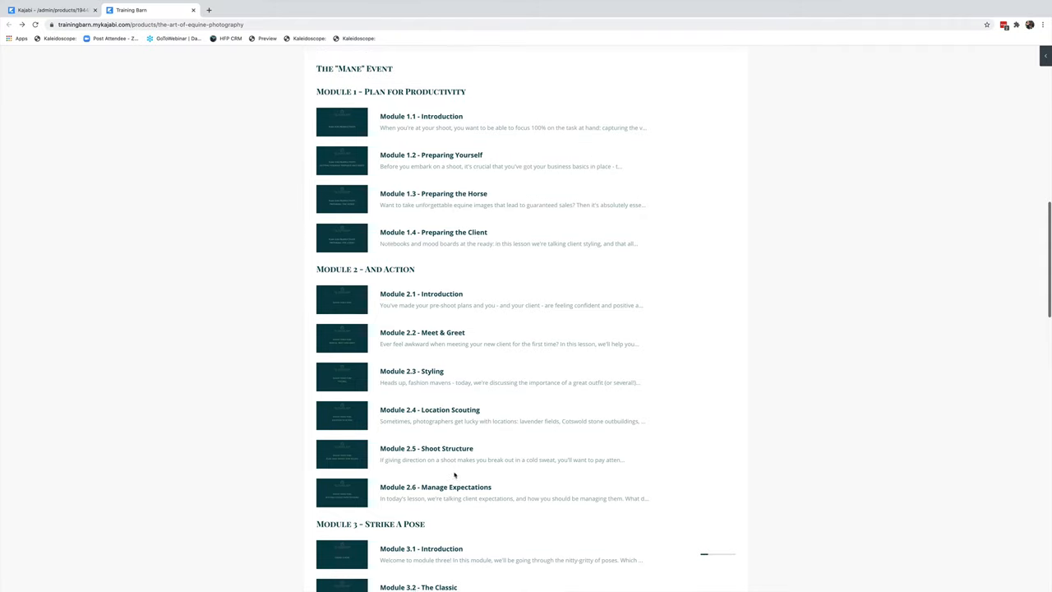
{"action": "scroll", "coordinate": [454, 475], "scroll_direction": "up", "scroll_amount": 1}
{"action": "scroll", "coordinate": [453, 475], "scroll_direction": "up", "scroll_amount": 1}
{"action": "scroll", "coordinate": [453, 475], "scroll_direction": "up", "scroll_amount": 2}
{"action": "scroll", "coordinate": [454, 474], "scroll_direction": "up", "scroll_amount": 1}
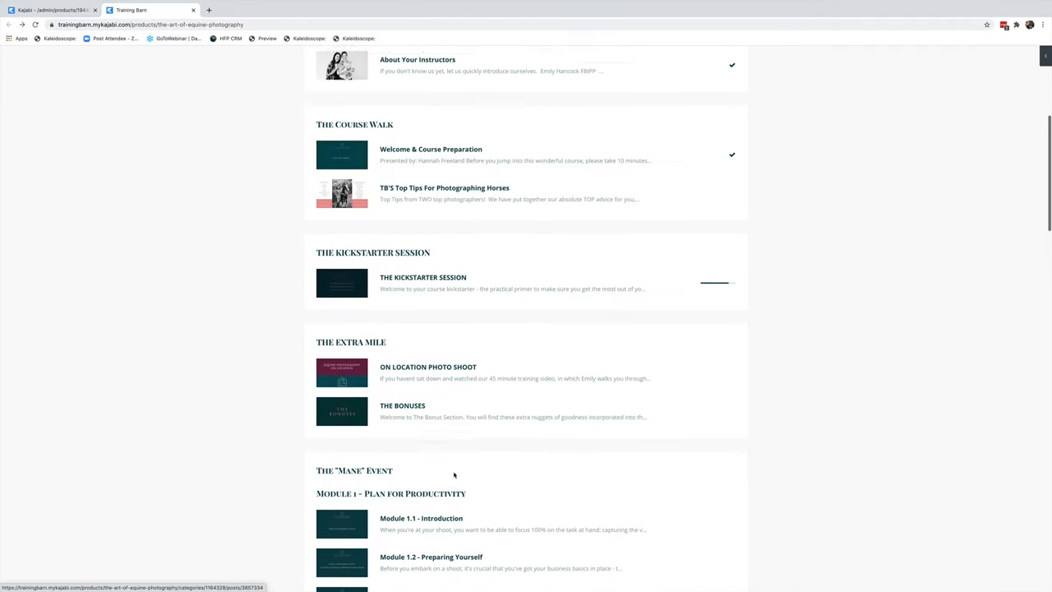
{"action": "scroll", "coordinate": [453, 475], "scroll_direction": "up", "scroll_amount": 2}
{"action": "scroll", "coordinate": [453, 475], "scroll_direction": "up", "scroll_amount": 1}
{"action": "scroll", "coordinate": [454, 474], "scroll_direction": "up", "scroll_amount": 1}
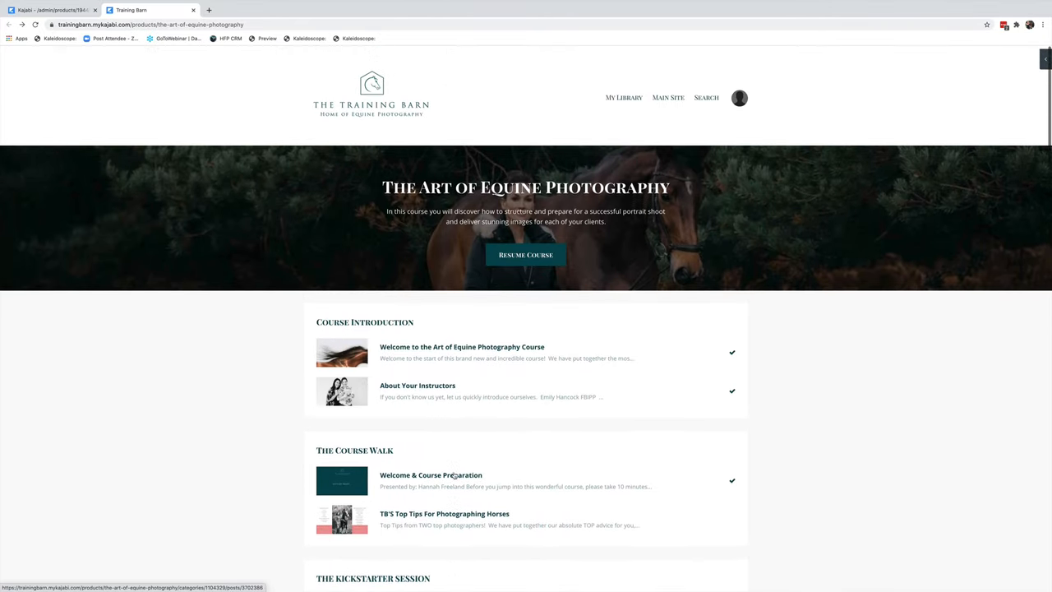